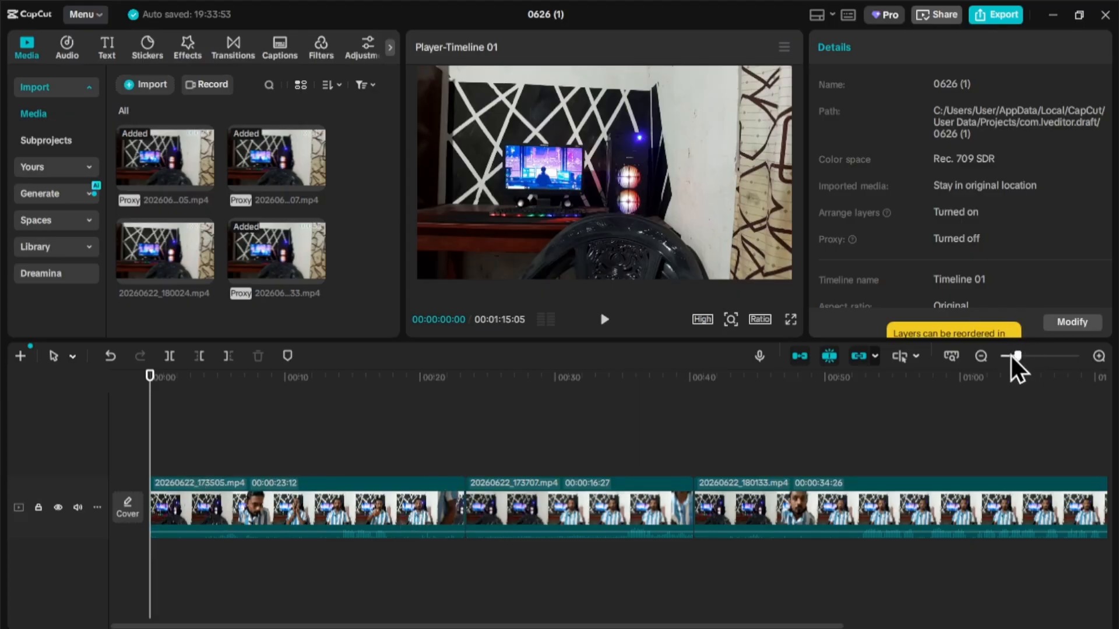
- Zoom the timeline in and review the first clip to find where the speaker starts talking
left_click_drag(1012, 356, 1040, 353)
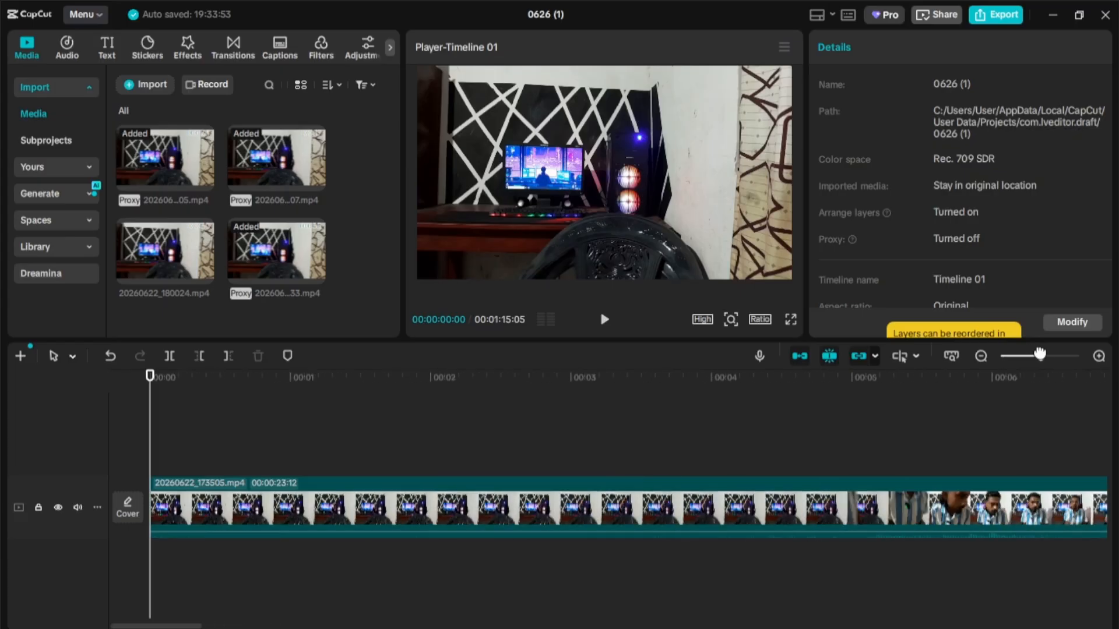
left_click_drag(149, 455, 591, 484)
left_click_drag(395, 508, 223, 519)
left_click(603, 322)
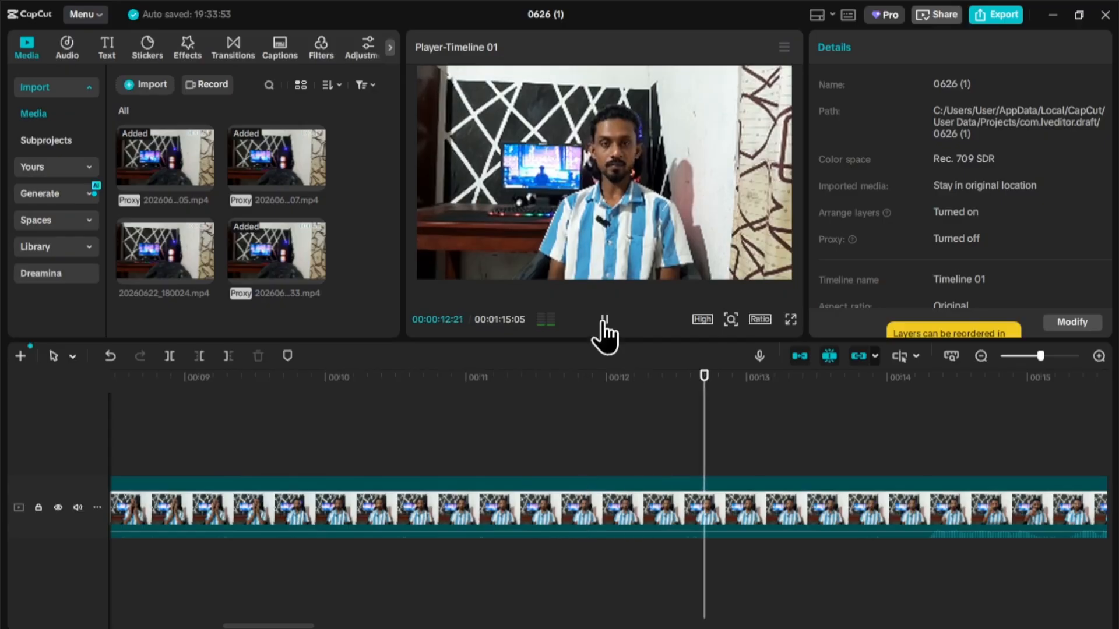
left_click(605, 329)
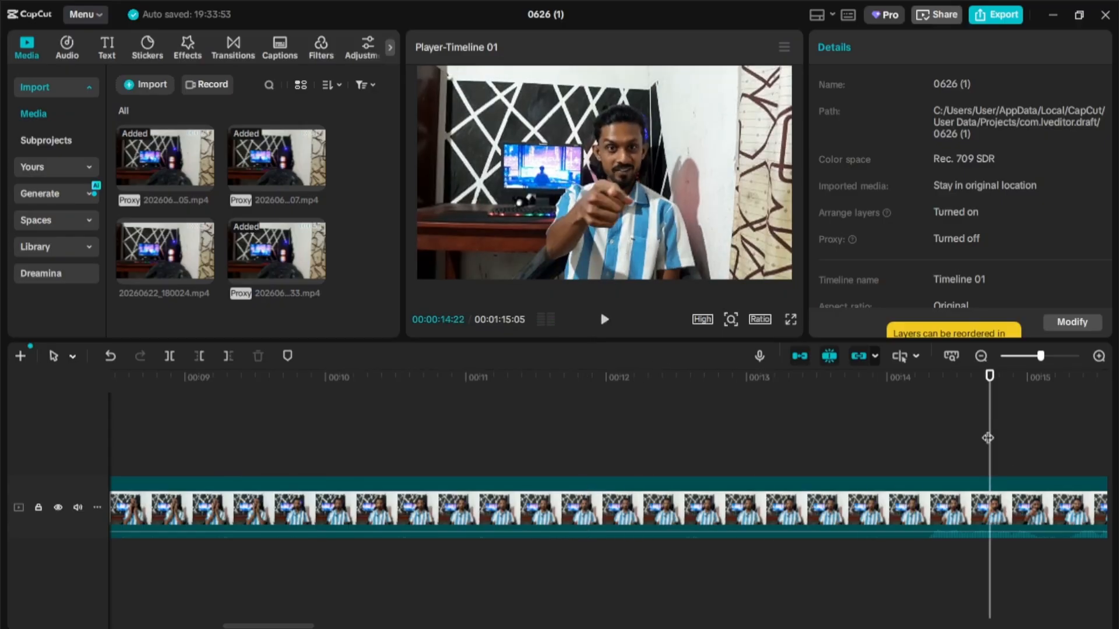
- Split the first clip at 00:00:14:09
left_click_drag(987, 438, 888, 461)
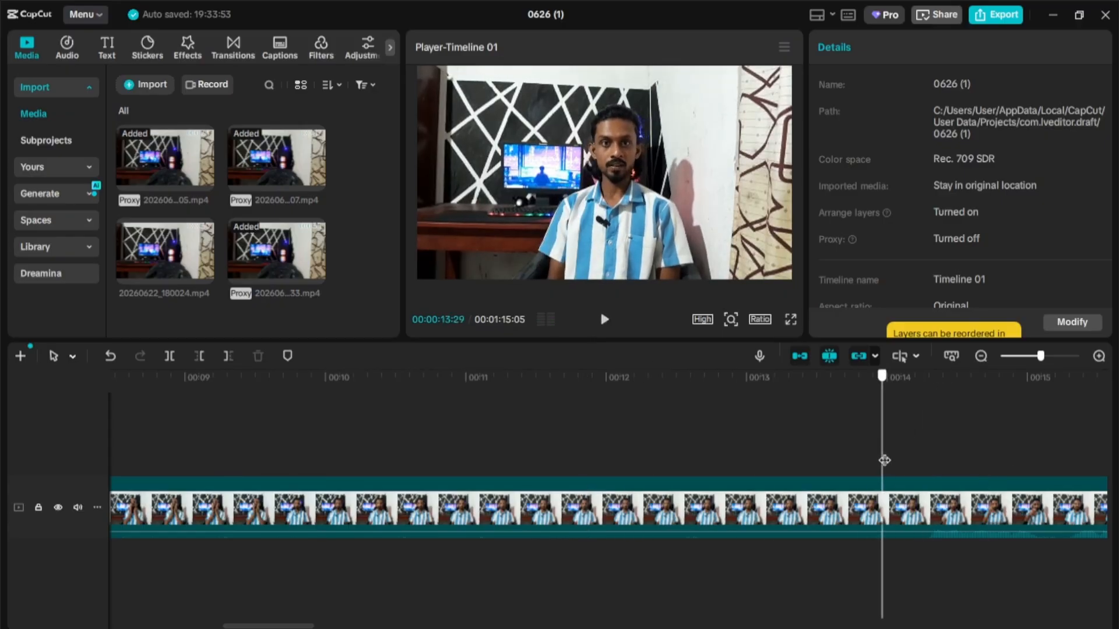
left_click(604, 321)
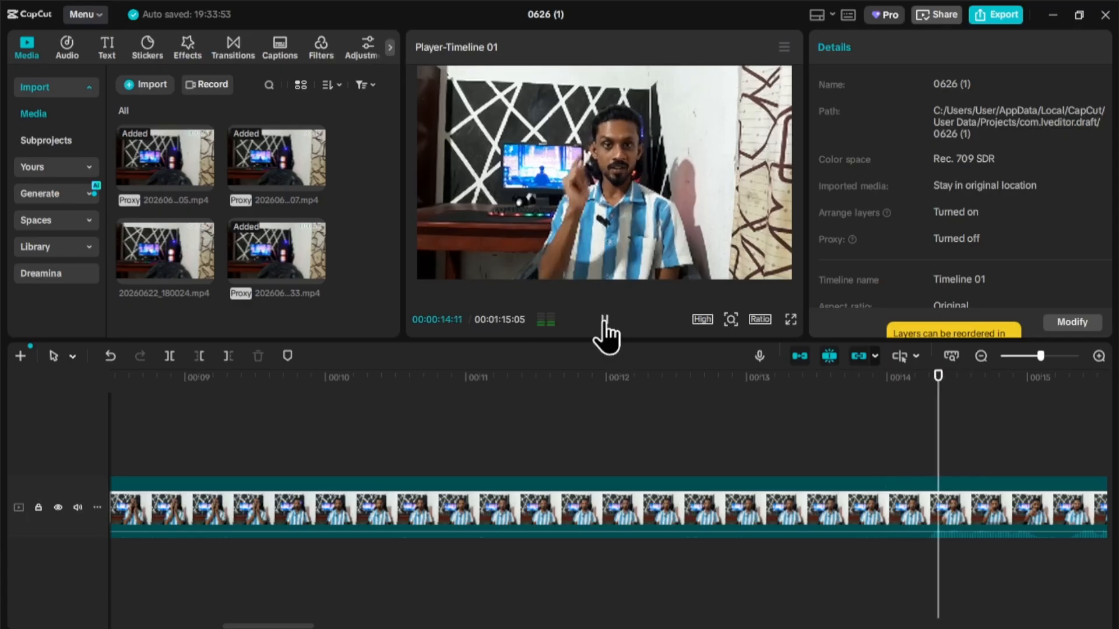
left_click(605, 322)
left_click_drag(969, 430, 931, 438)
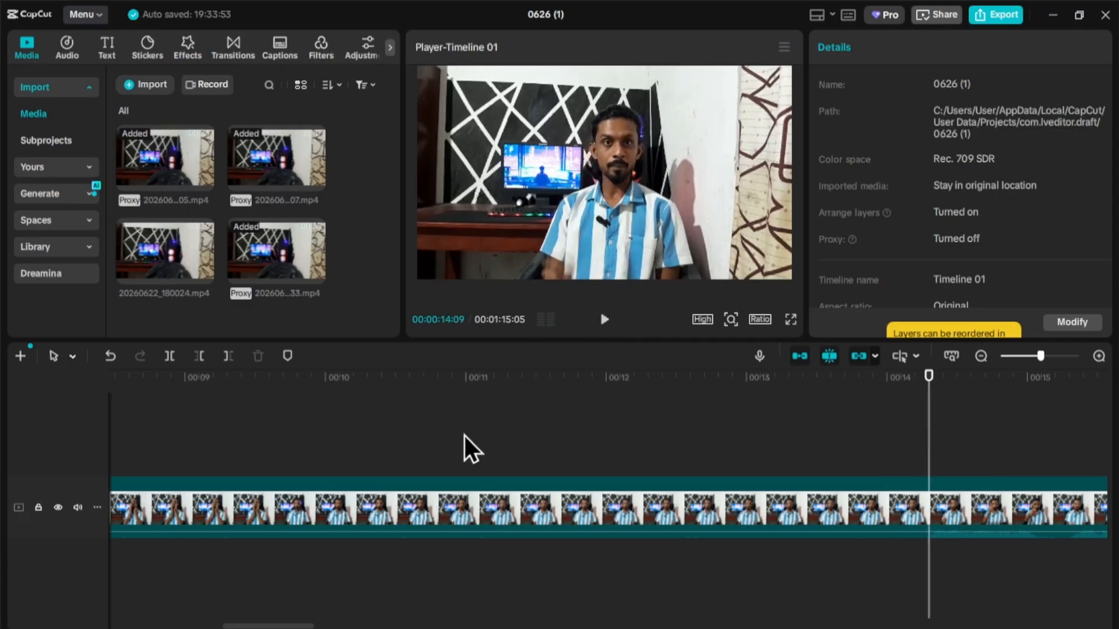
left_click(169, 355)
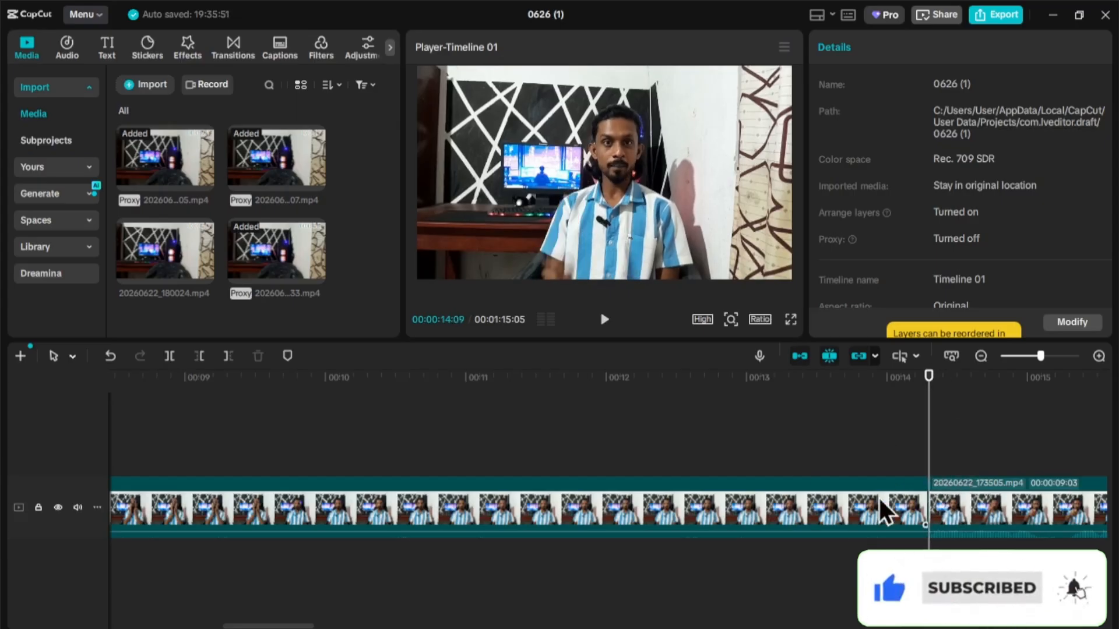
- Delete the unwanted opening part before the 00:00:14:09 cut
left_click(789, 515)
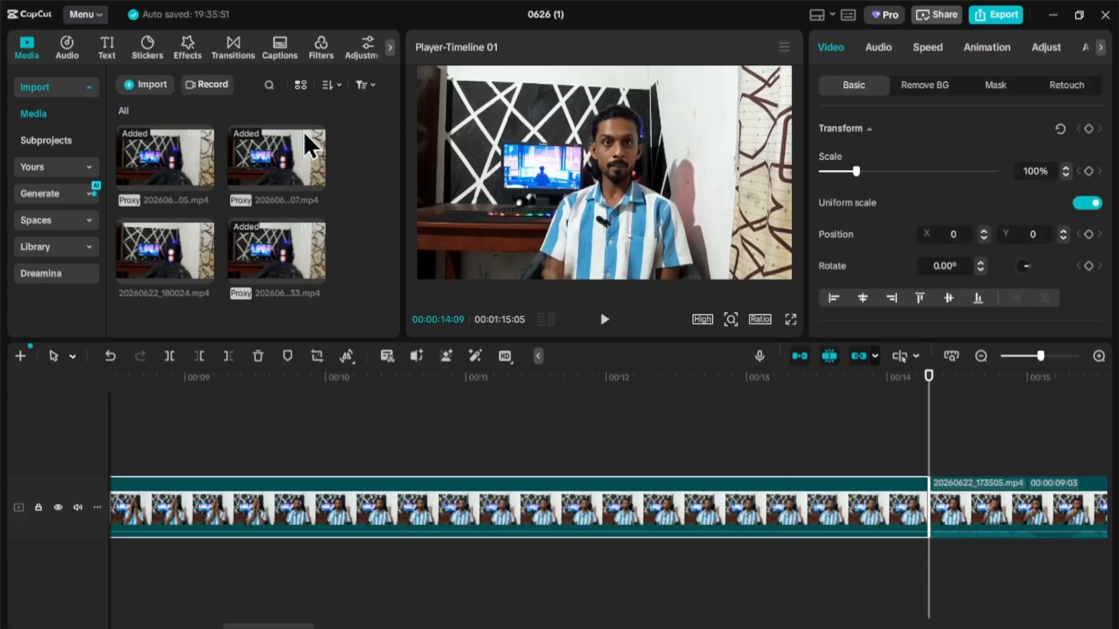
left_click(258, 359)
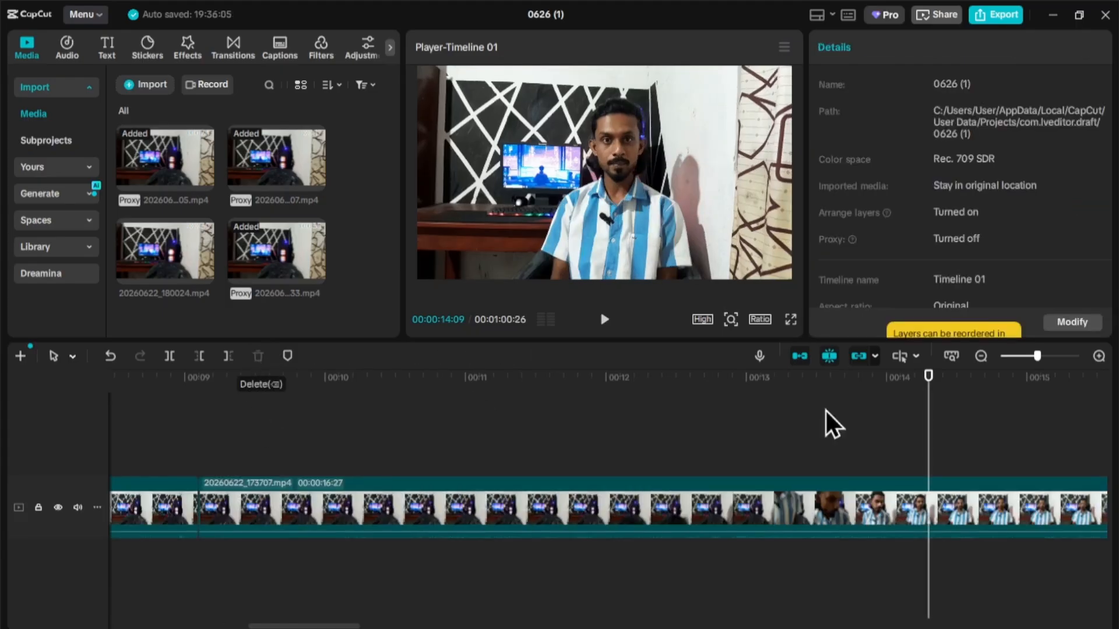
left_click_drag(926, 429, 337, 539)
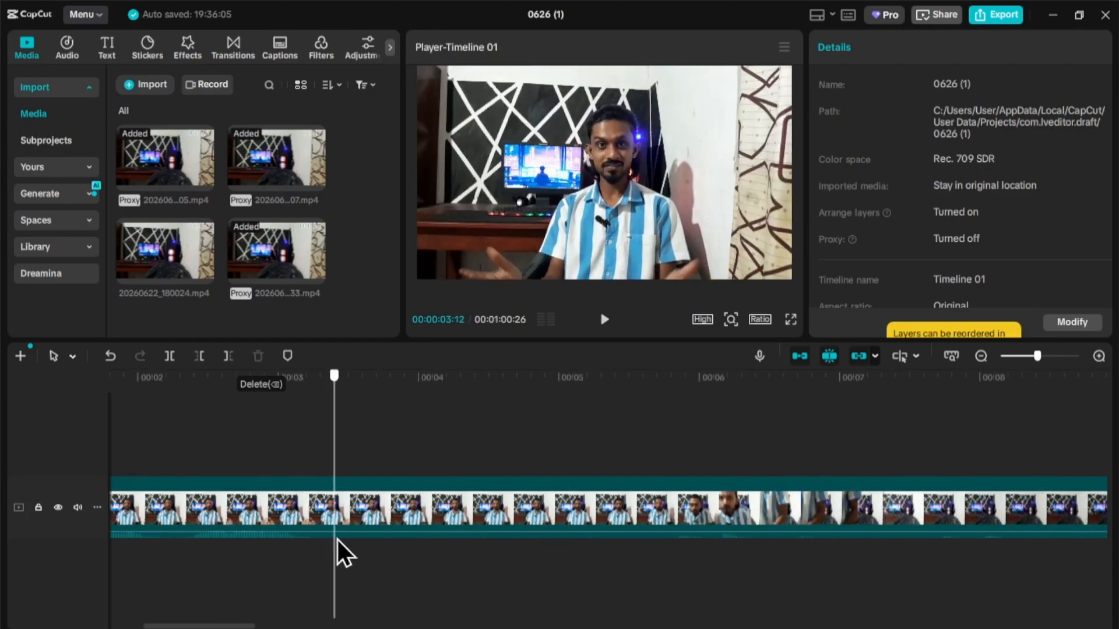
- Review the start of the video and stop the playhead at 00:00:04:15
left_click(604, 319)
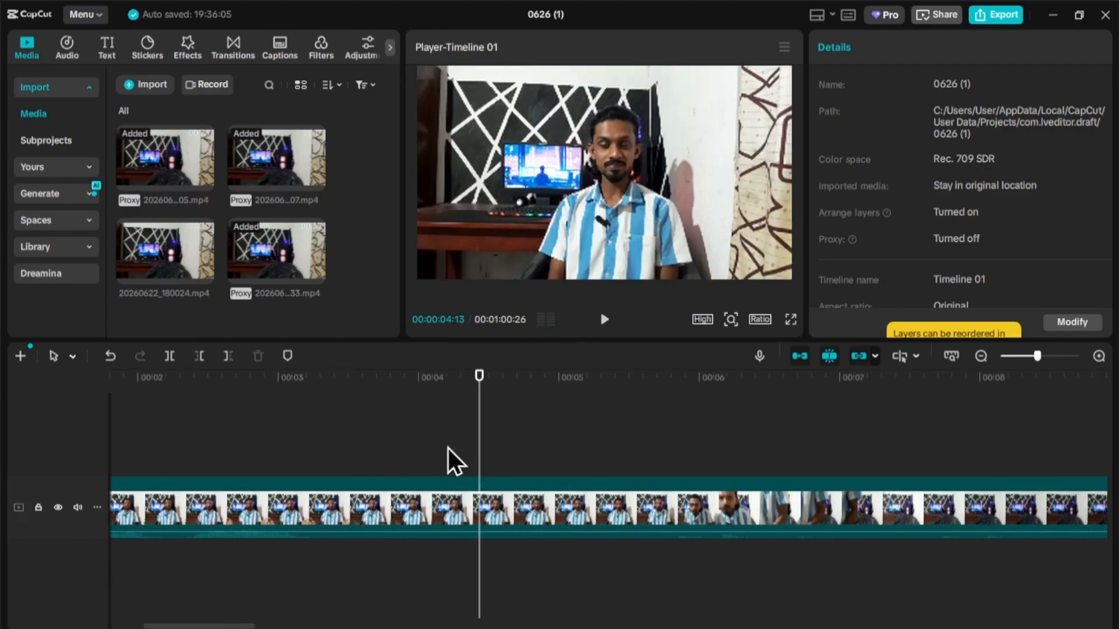
left_click_drag(479, 439, 388, 461)
left_click(605, 320)
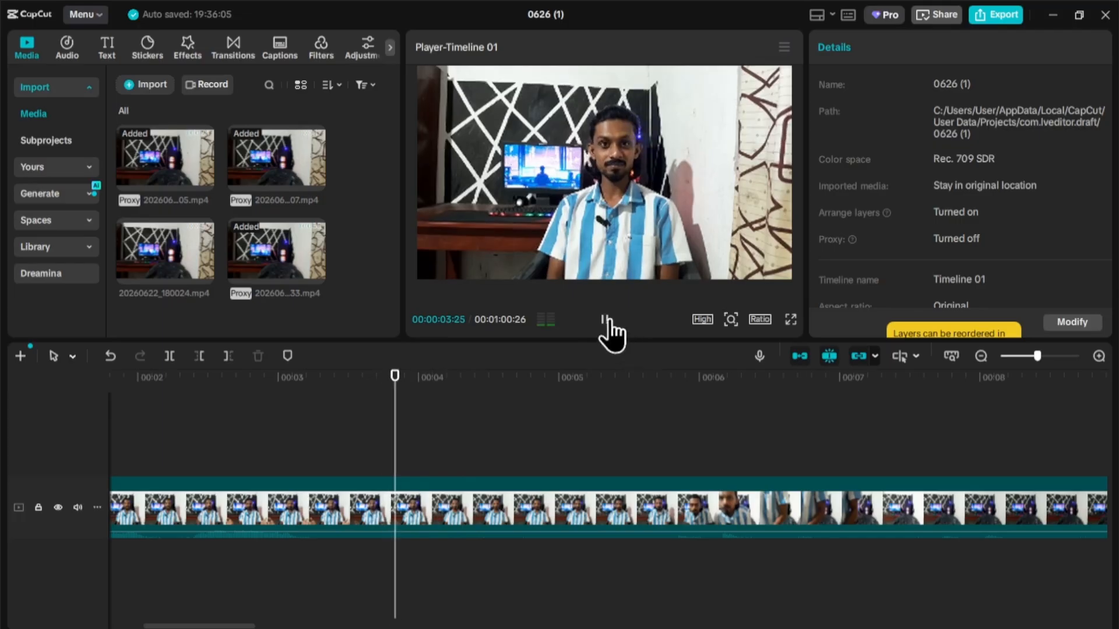
left_click(604, 320)
left_click_drag(582, 444, 420, 476)
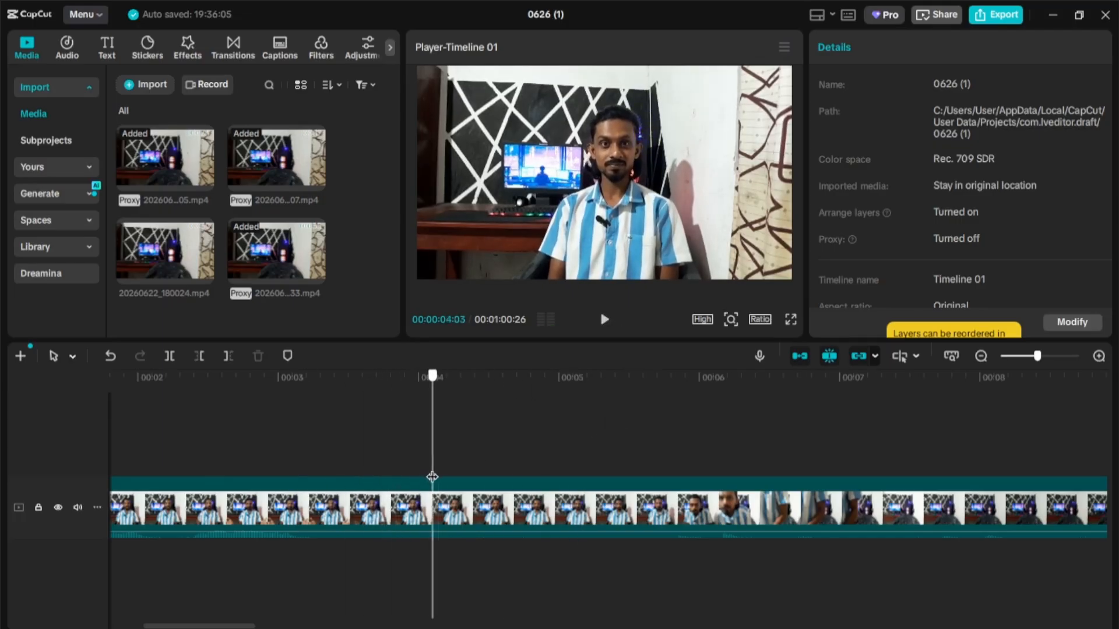
left_click(605, 320)
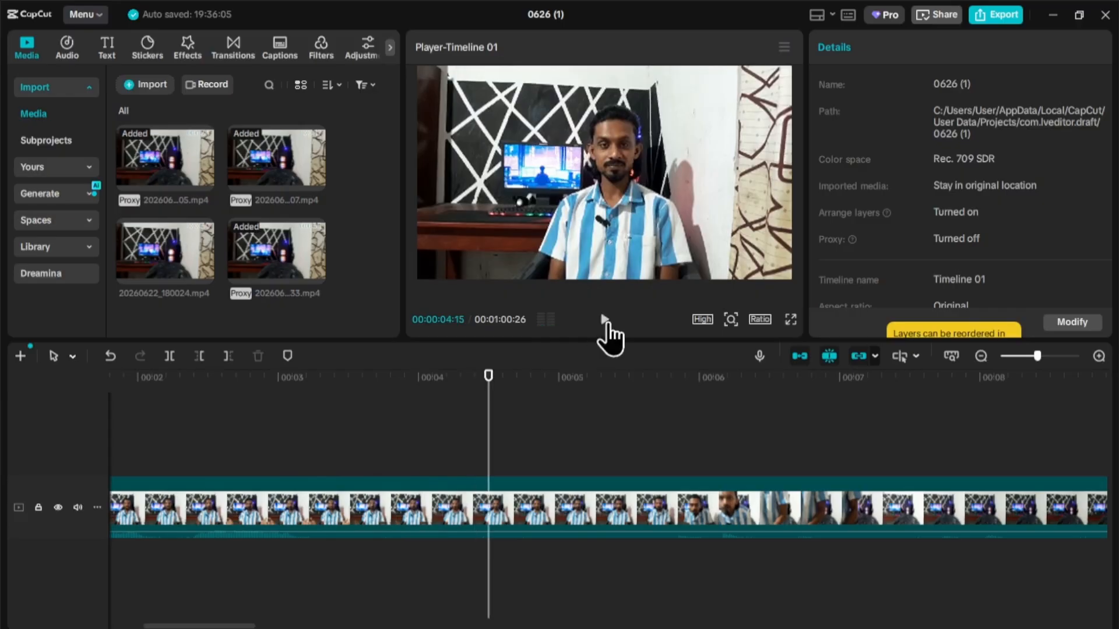
- Split at 00:00:04:15 and delete the part after the cut
left_click(169, 357)
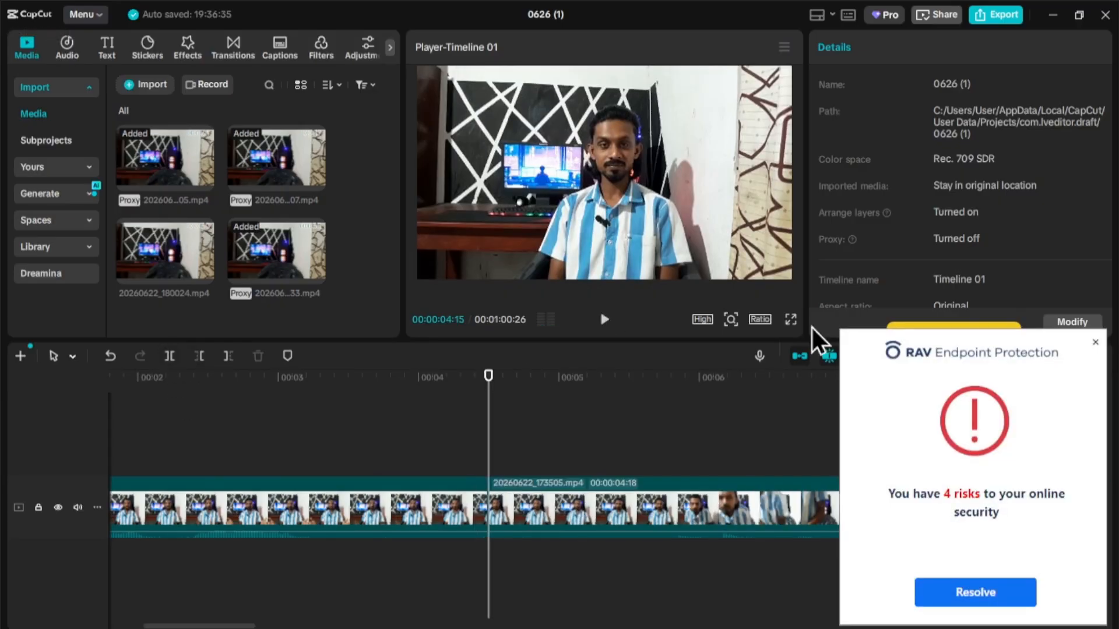
left_click(1096, 343)
left_click(582, 502)
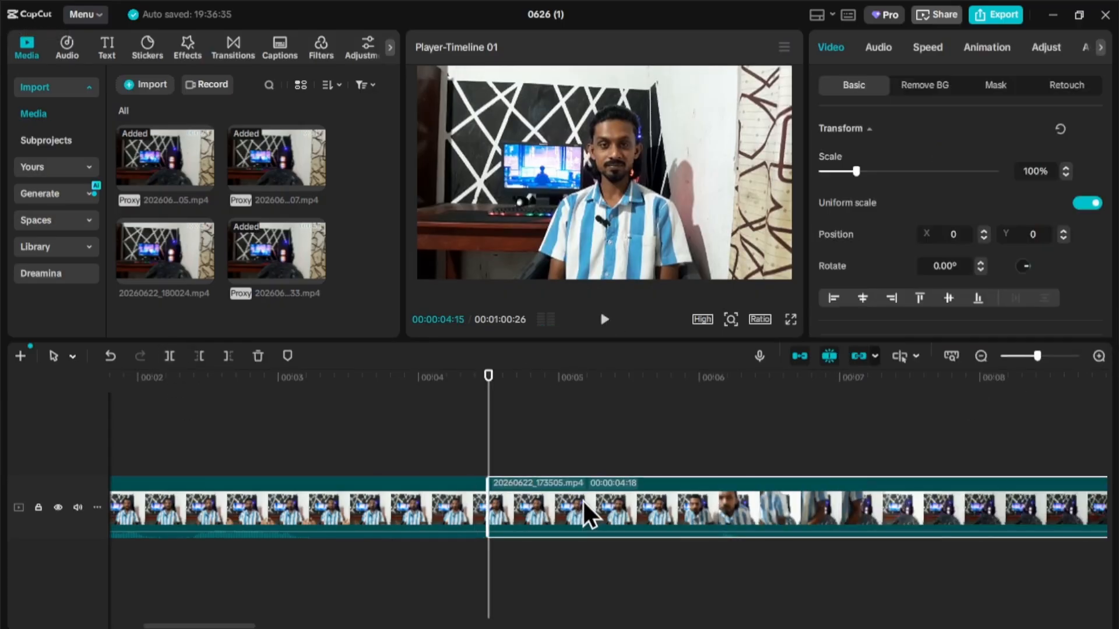
left_click(261, 356)
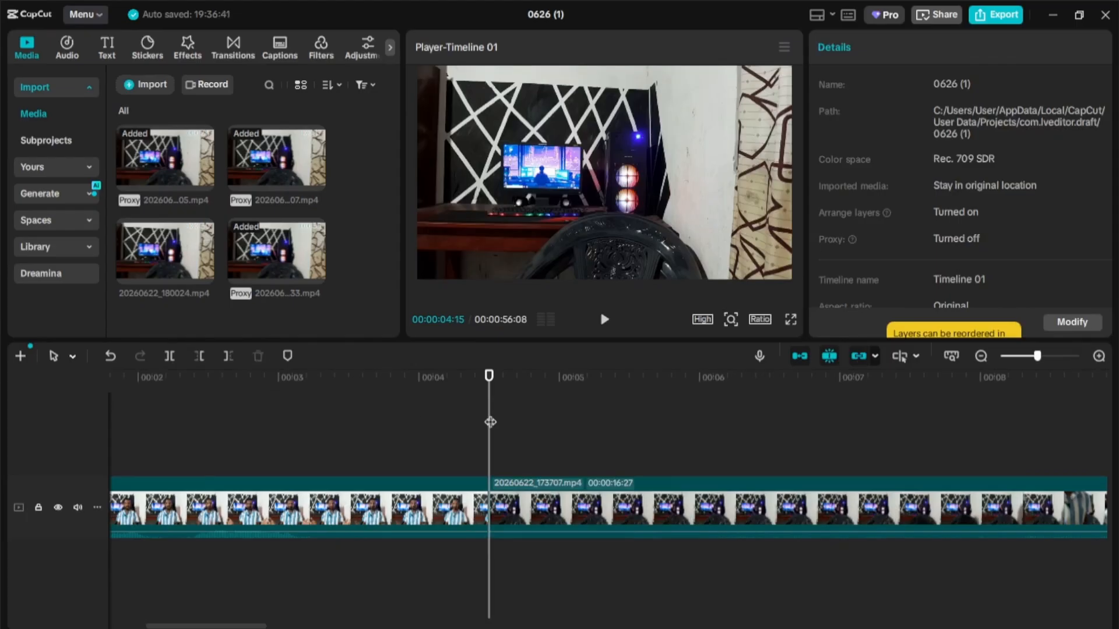
left_click_drag(489, 422, 61, 589)
- Split the third clip at 00:00:23:29 and delete the part before the cut
left_click(604, 319)
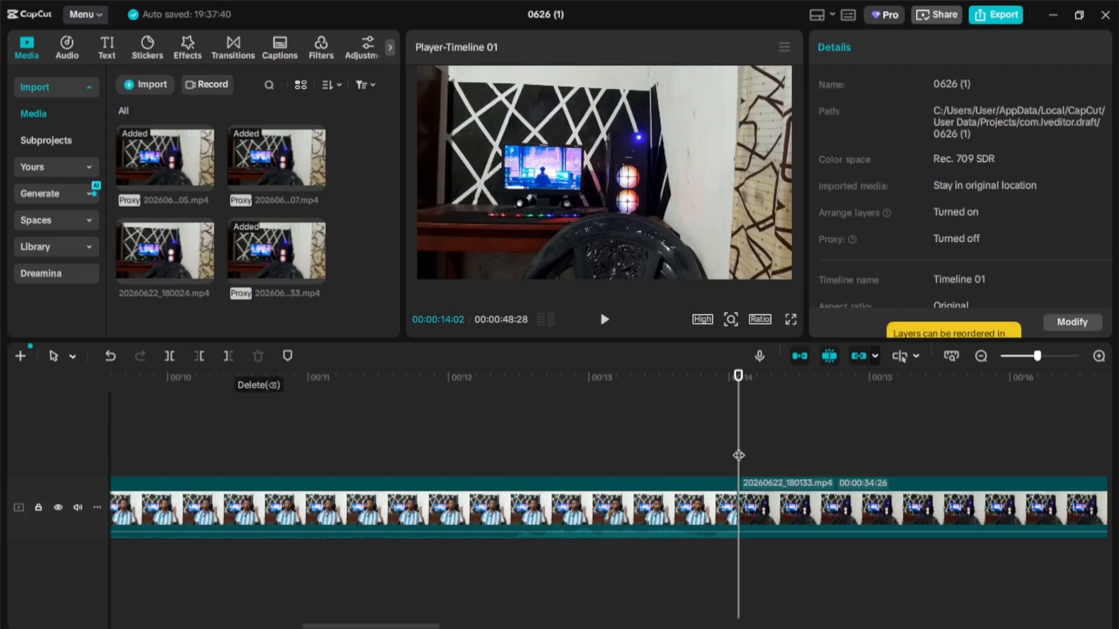
left_click_drag(1108, 440, 468, 440)
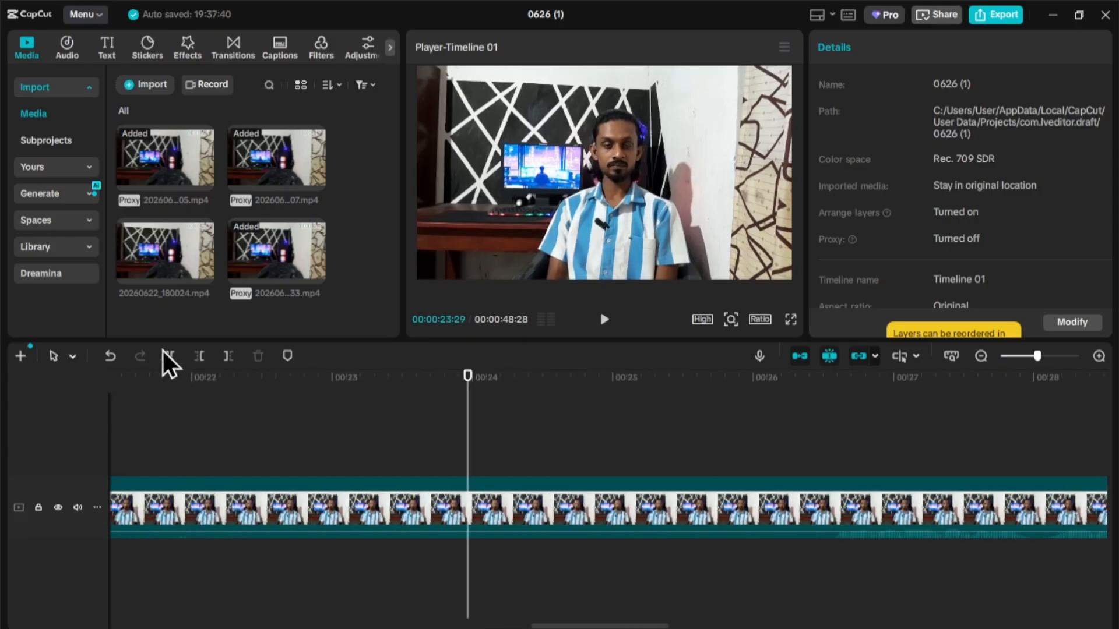
left_click(169, 356)
left_click(327, 504)
left_click(257, 357)
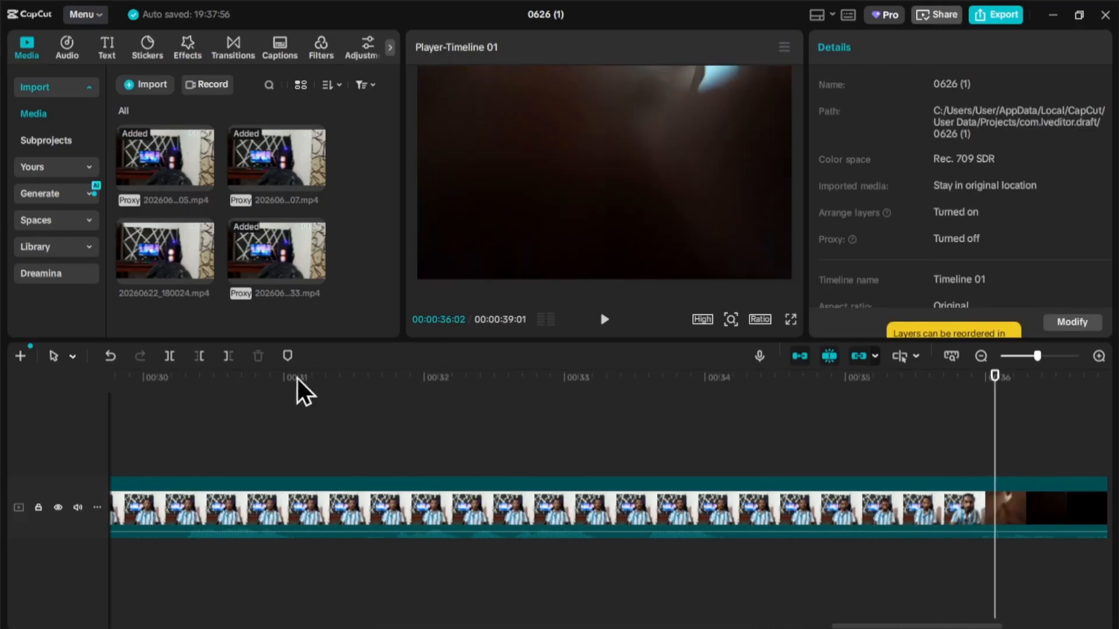
- Delete the leftover dark footage clip at the end of the timeline
left_click(1012, 512)
left_click(258, 356)
key("Home")
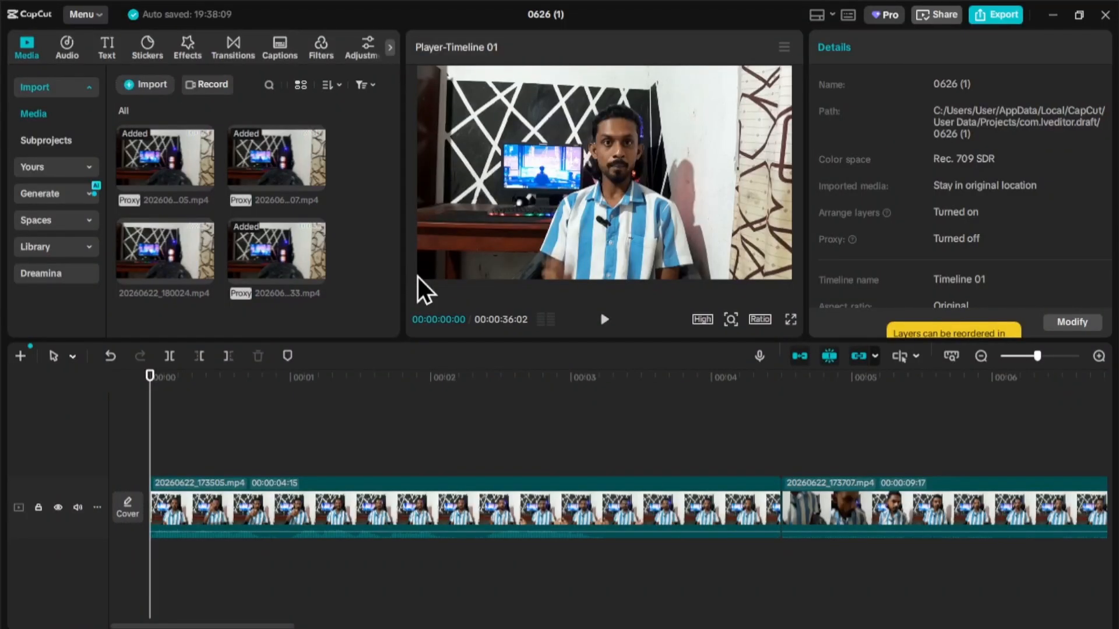
- Add the Melting Layer transition from Trending between the first and second clips
left_click(755, 507)
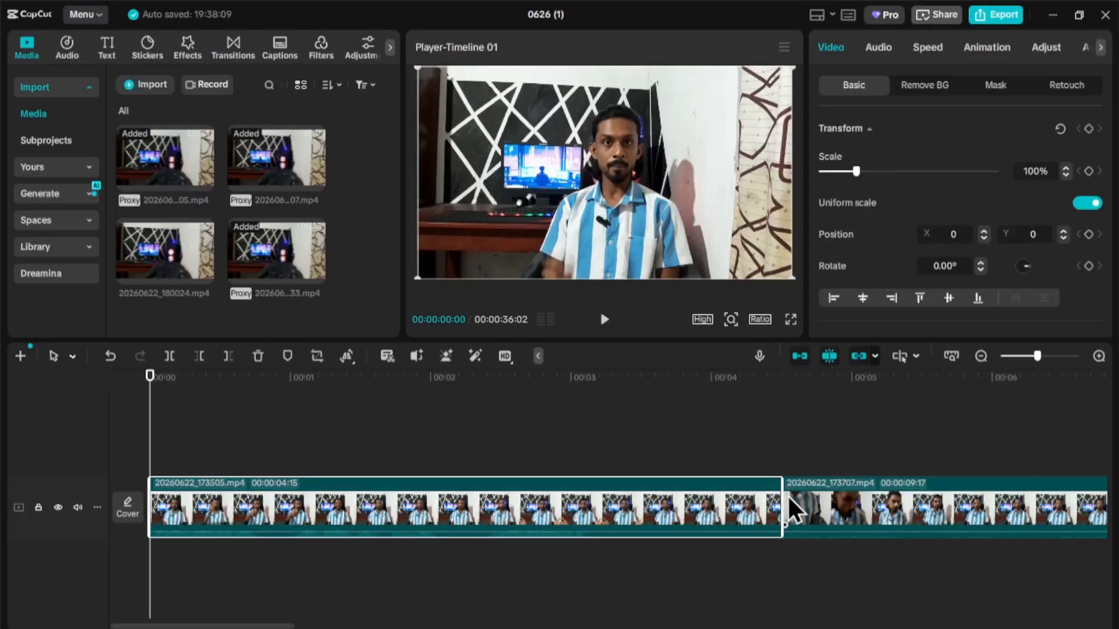
left_click(237, 47)
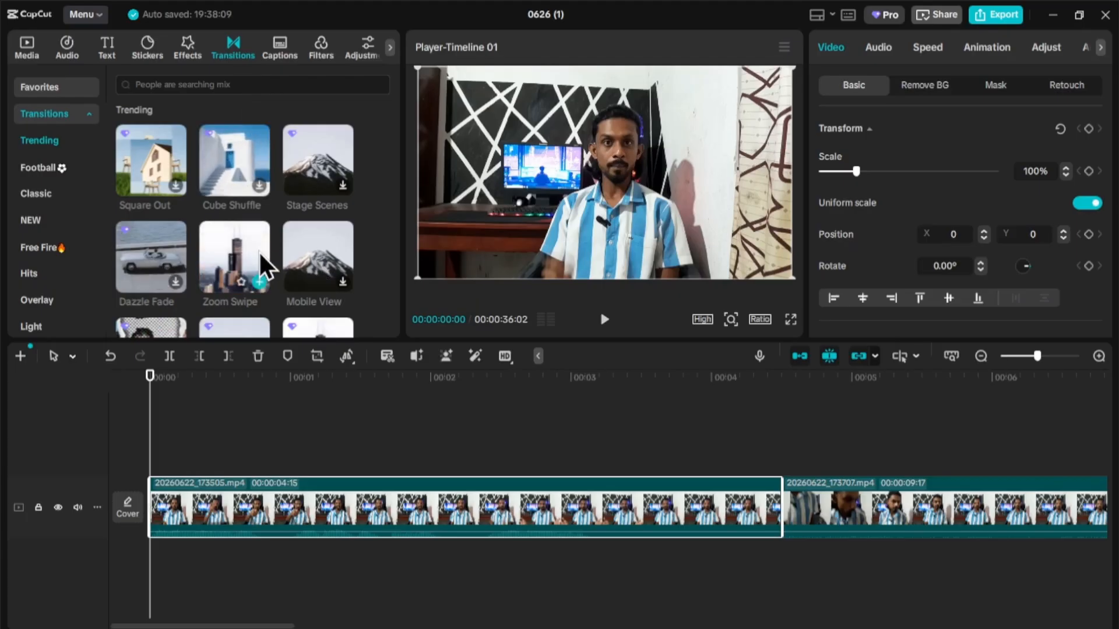
scroll(250, 254, "down", 4)
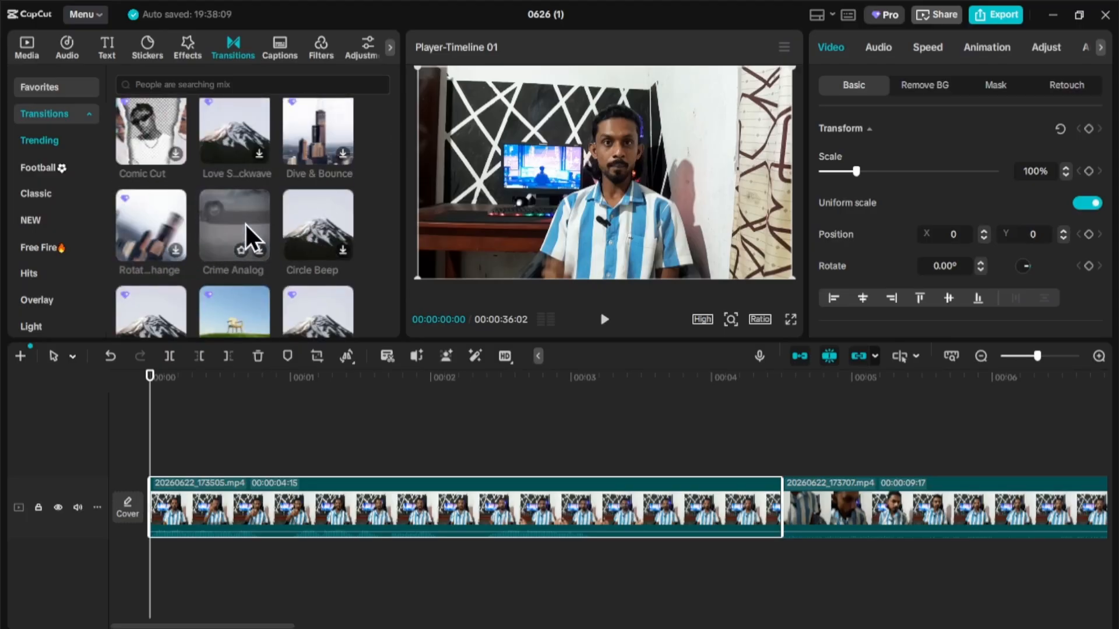
scroll(245, 223, "down", 3)
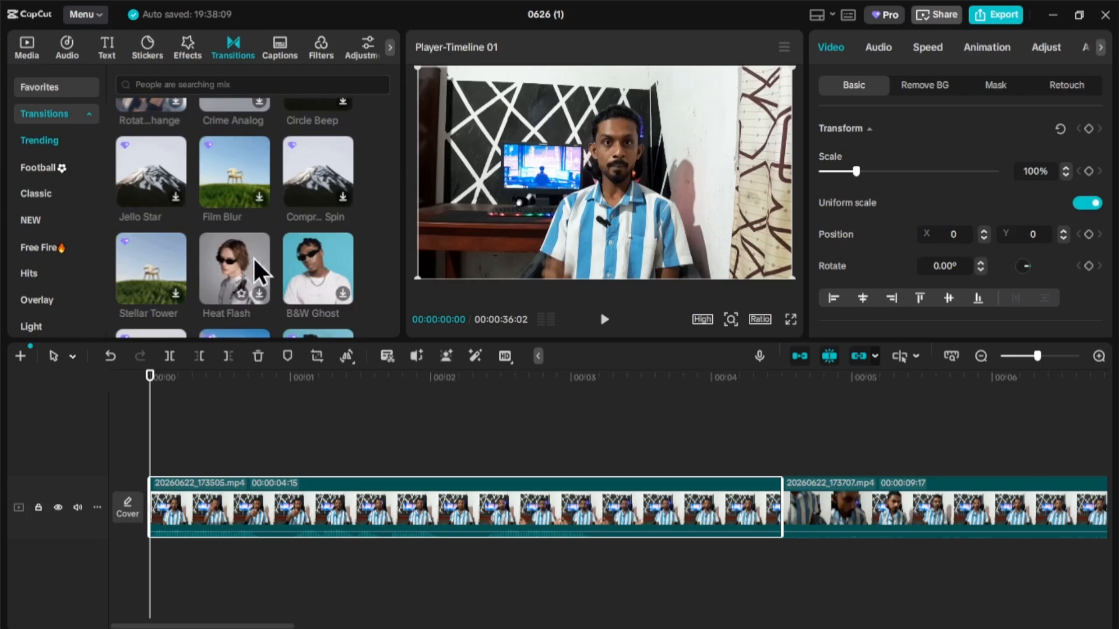
scroll(308, 261, "up", 2)
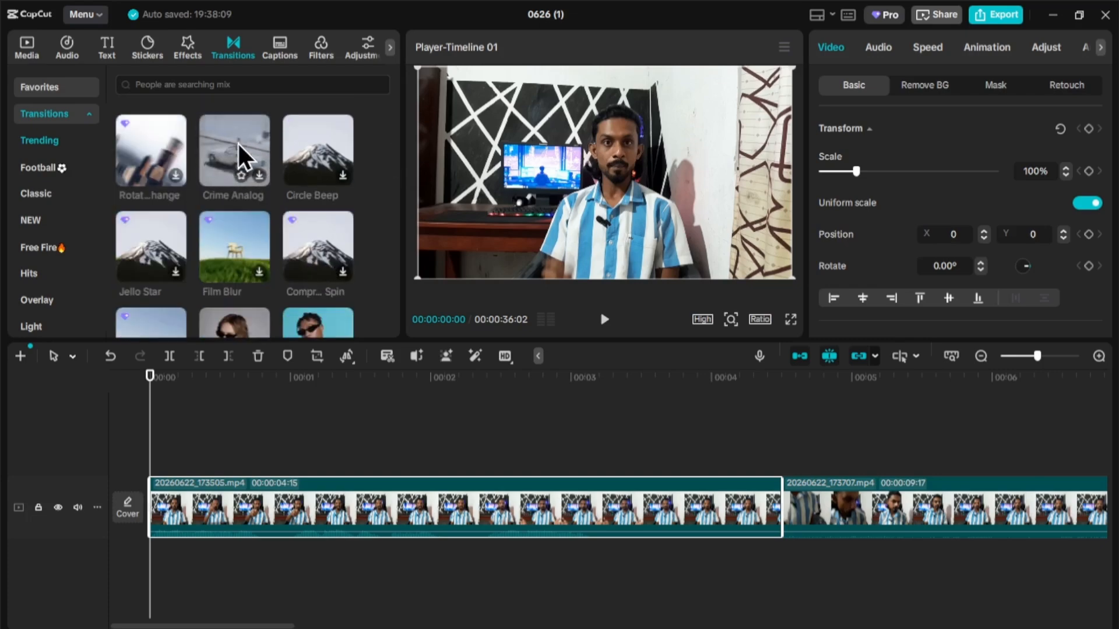
scroll(237, 142, "down", 5)
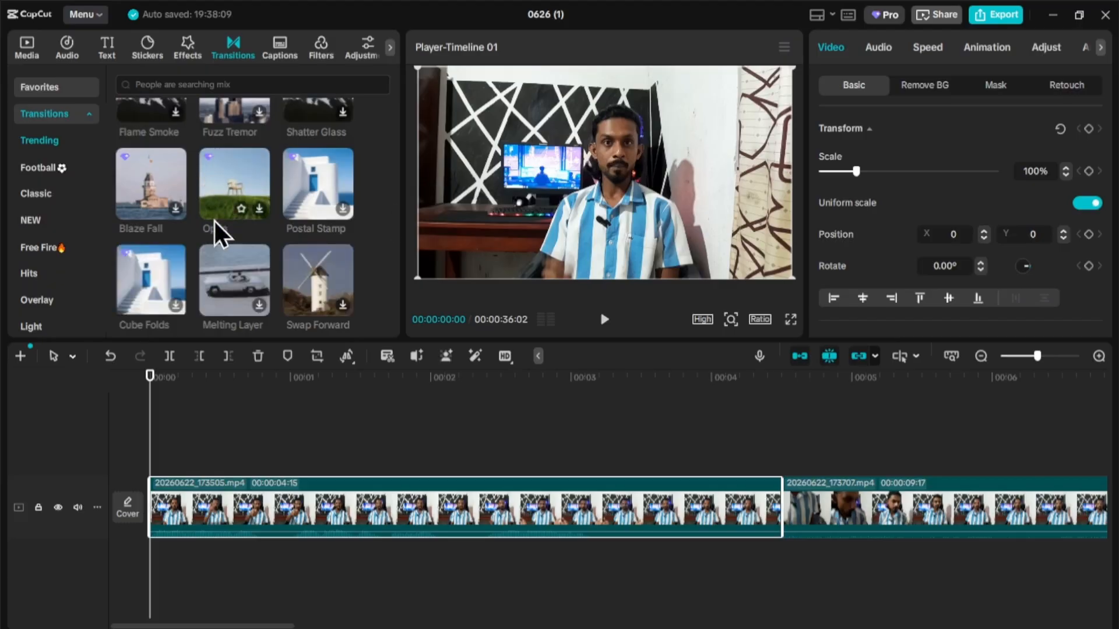
left_click(226, 271)
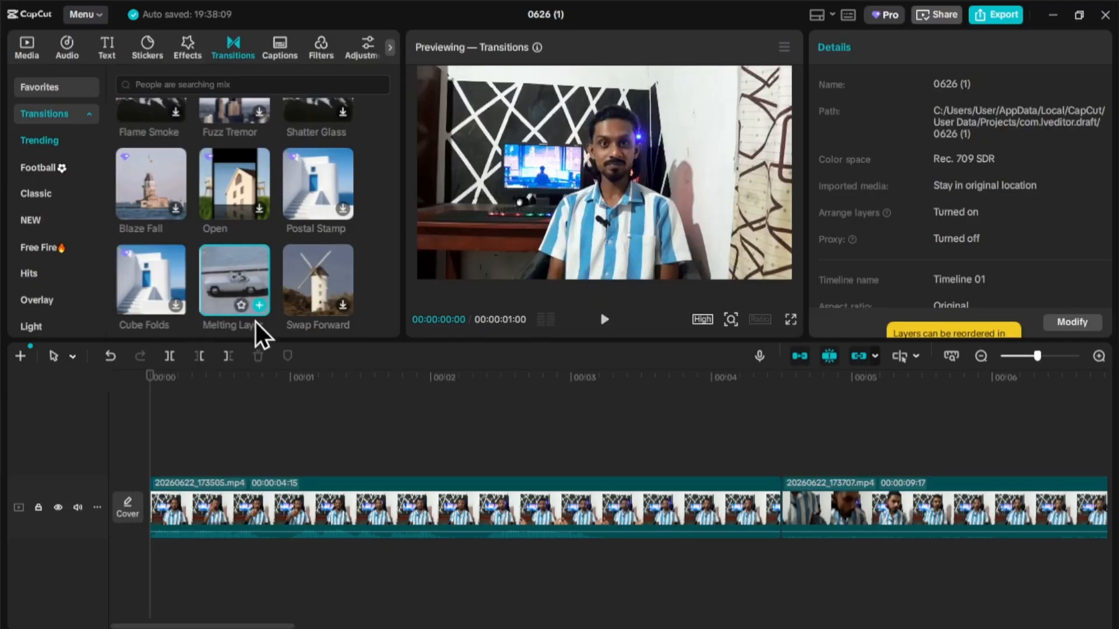
left_click(259, 305)
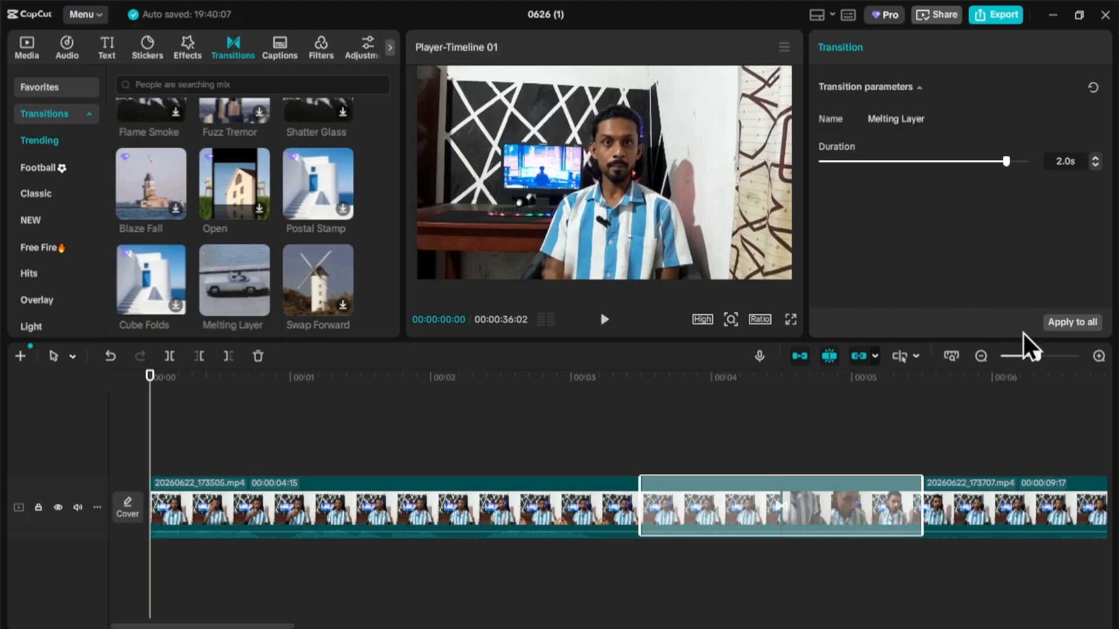
- Shorten the Melting Layer transition to 0.2s and apply it to all clips
left_click_drag(1003, 160, 860, 187)
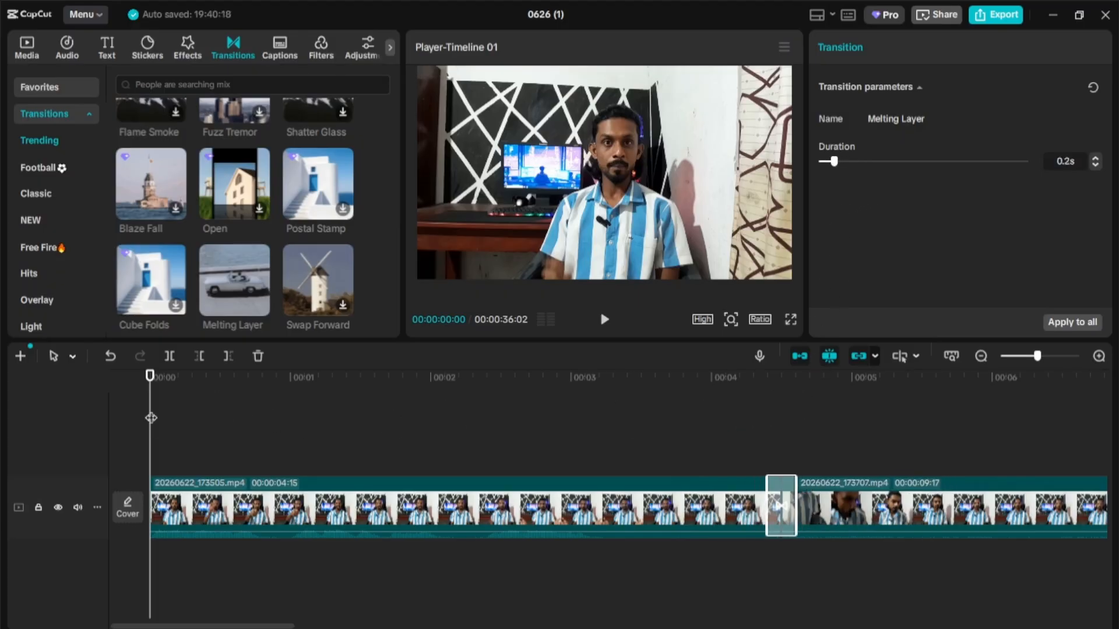
left_click_drag(151, 417, 760, 447)
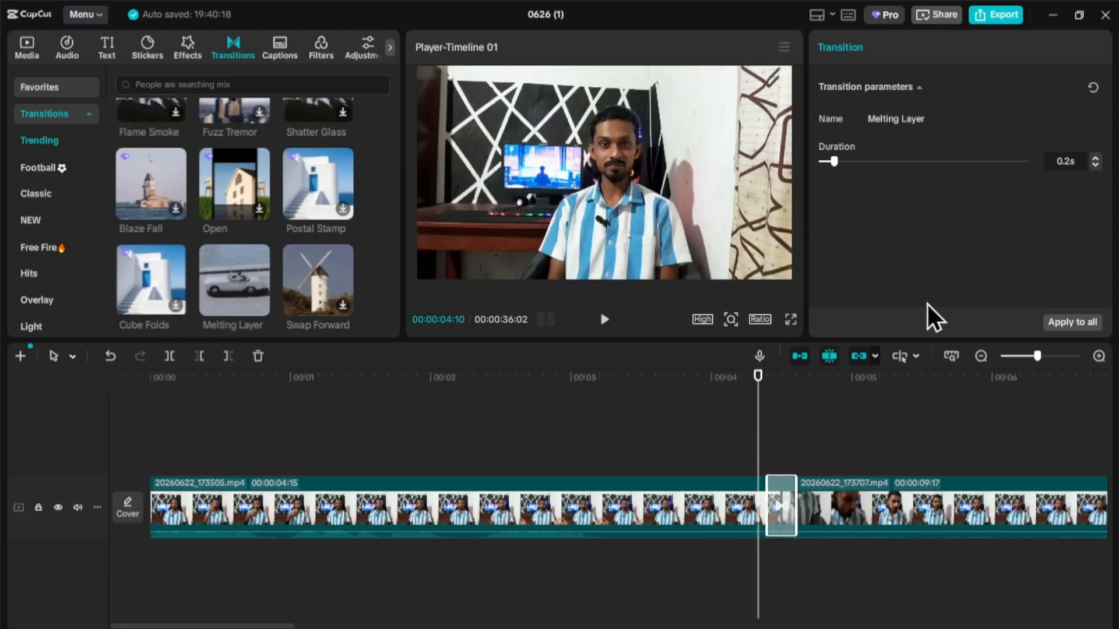
left_click(1062, 323)
left_click(756, 412)
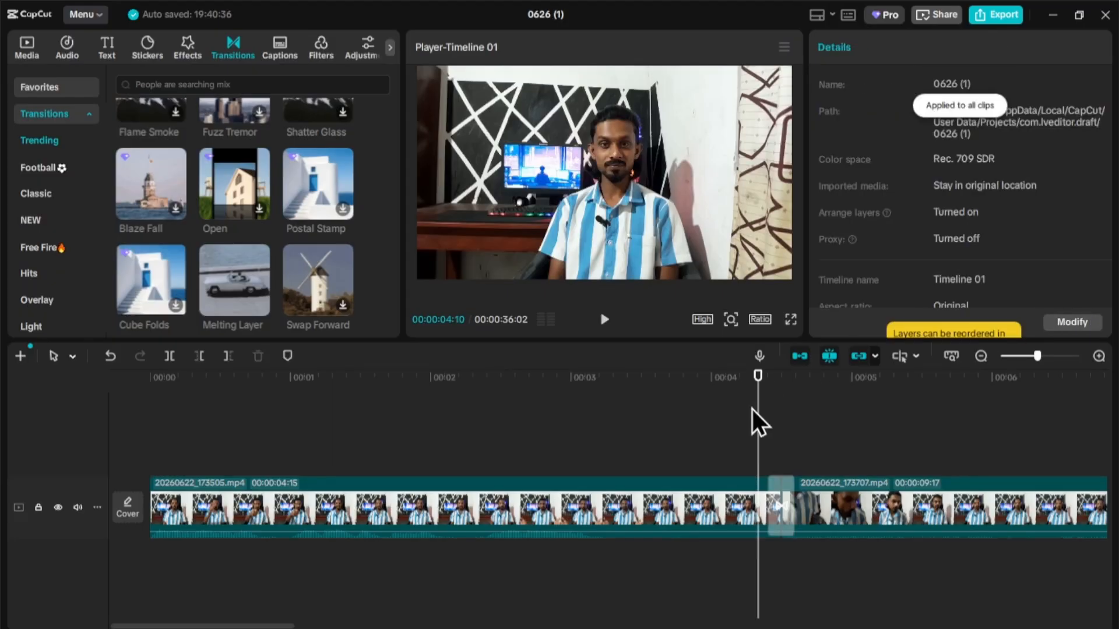
- Scrub past the transition to preview it
left_click_drag(760, 411, 789, 446)
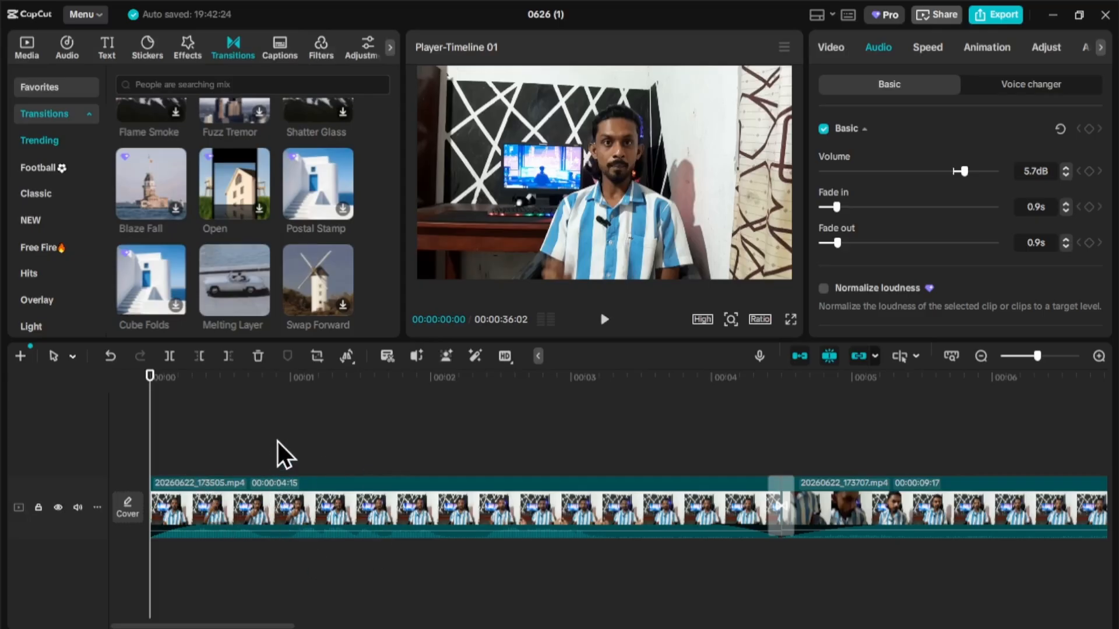
- Show the Favorites video effects: Camera Zoom, Camcorder 3 and Cam Refocus
left_click(190, 46)
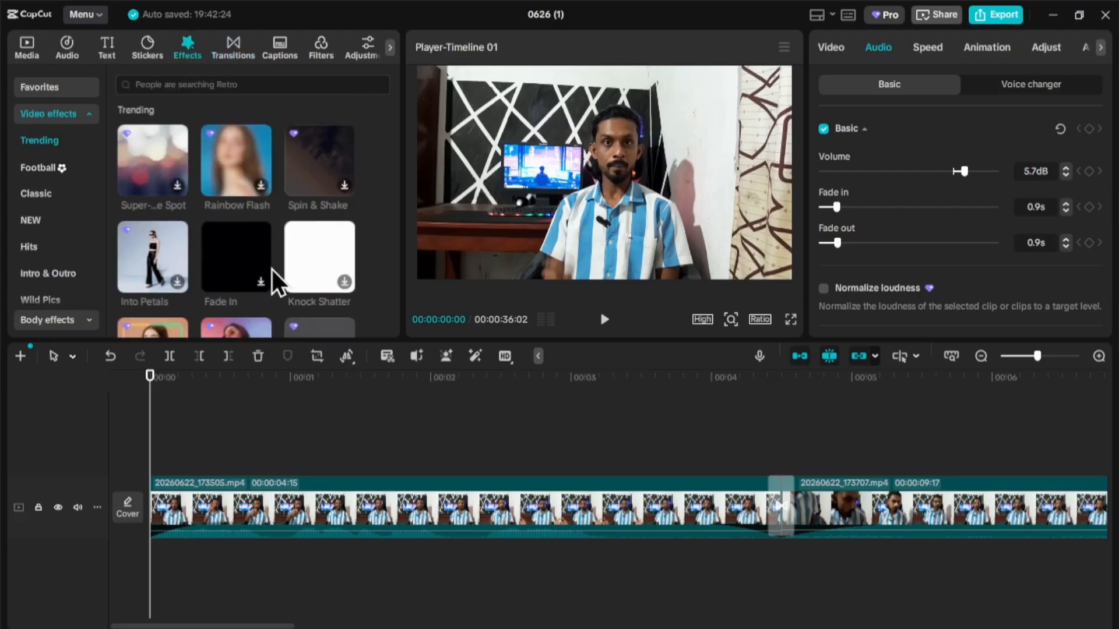
scroll(224, 250, "down", 3)
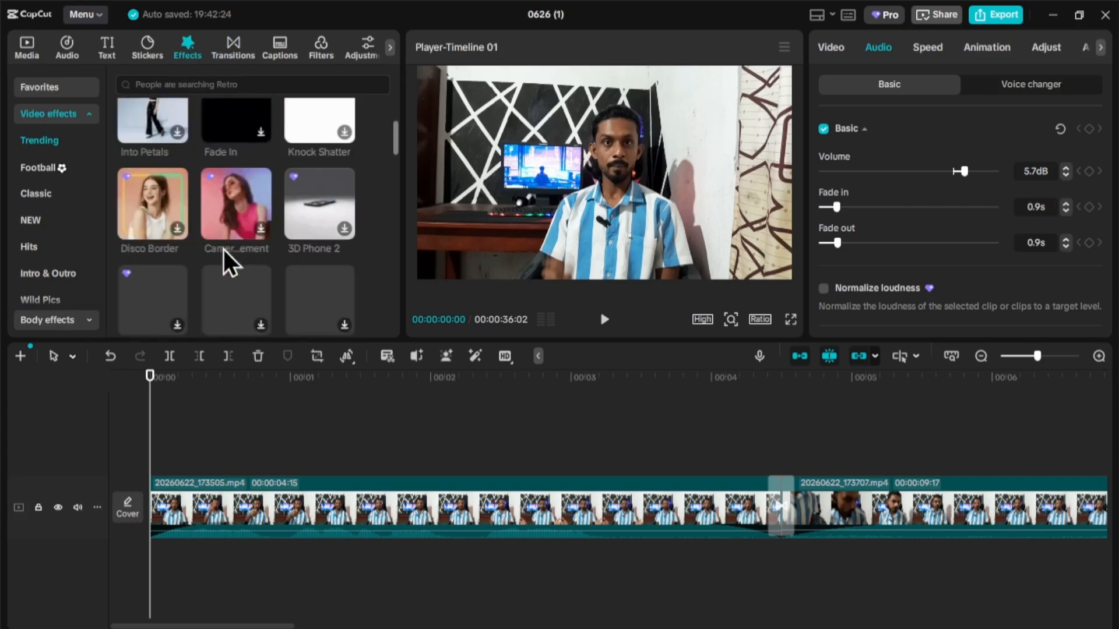
scroll(192, 247, "down", 2)
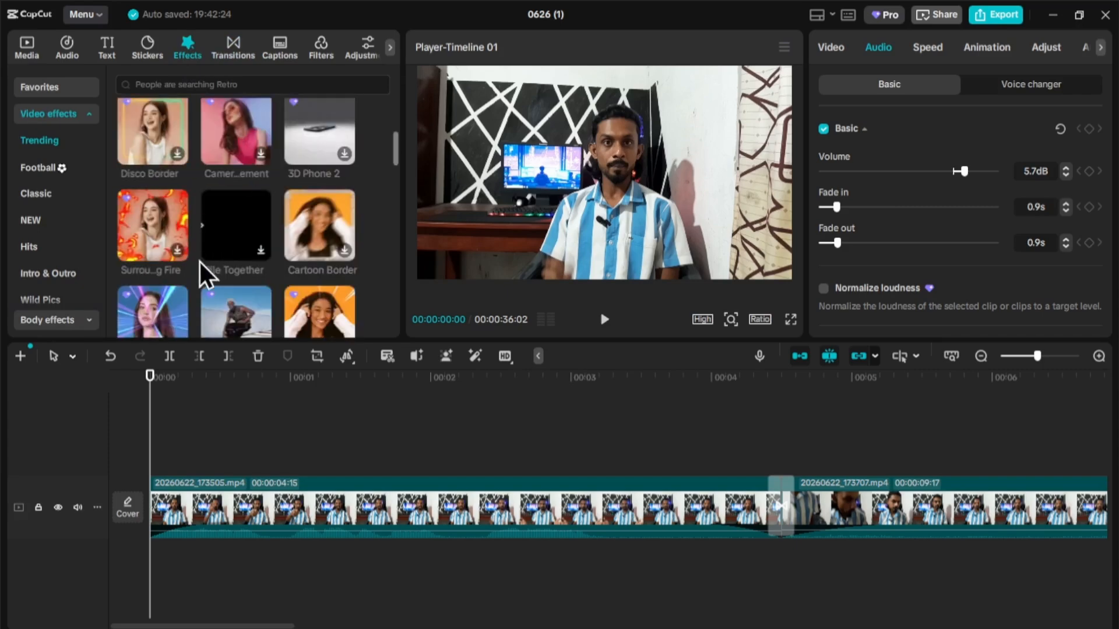
scroll(200, 262, "down", 2)
scroll(240, 247, "down", 2)
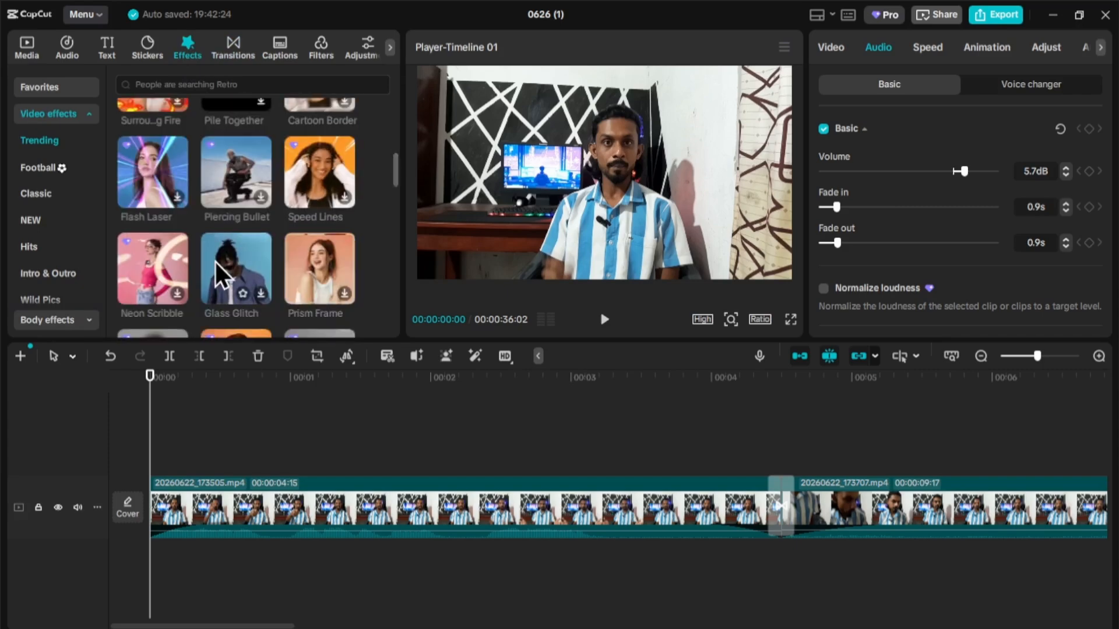
scroll(215, 263, "down", 5)
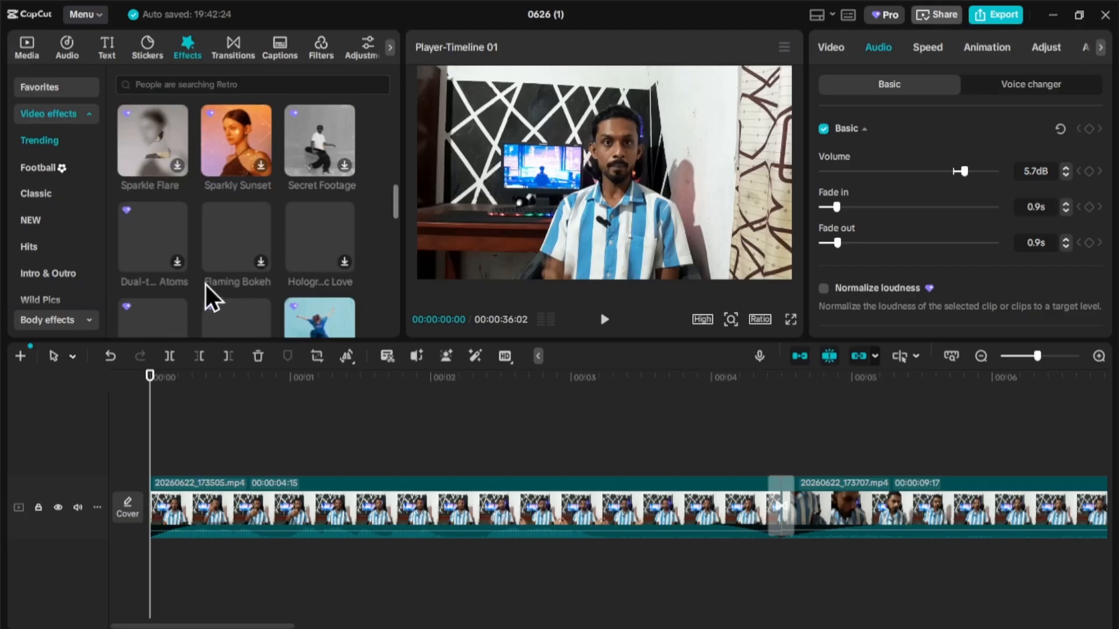
scroll(199, 194, "up", 6)
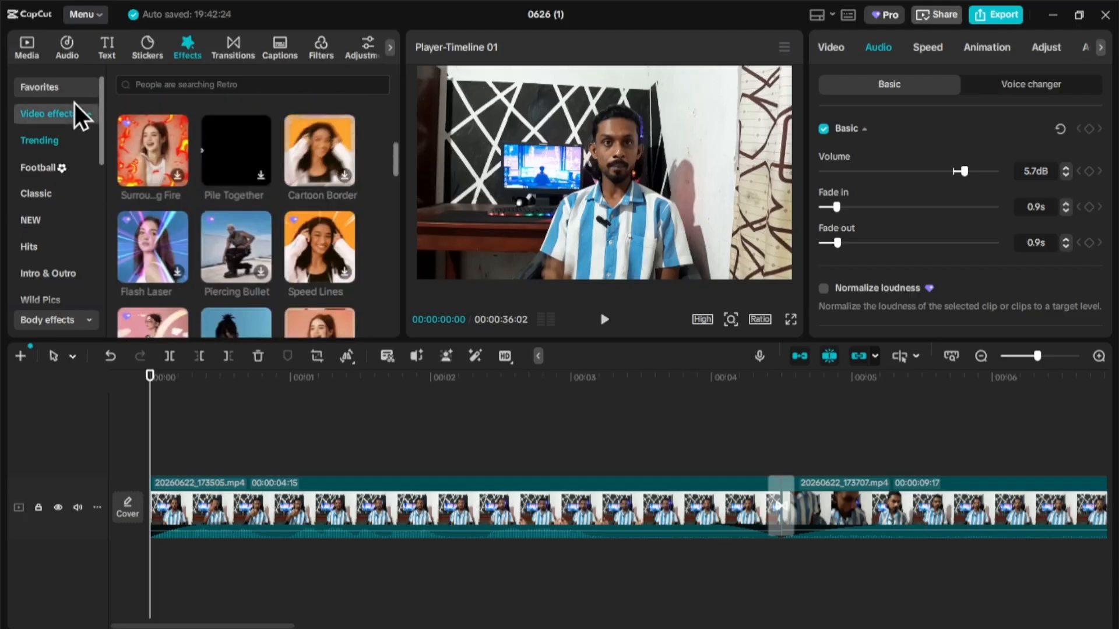
left_click(75, 93)
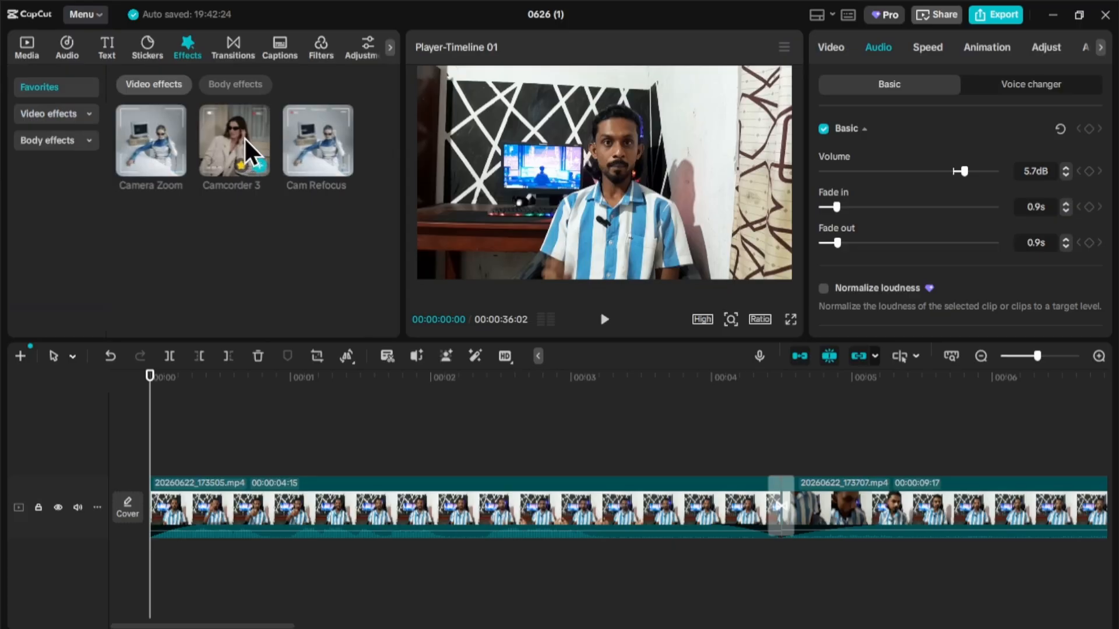
- Add the Camcorder 3 effect stretched to the end of the first clip and preview it
left_click_drag(242, 118, 194, 462)
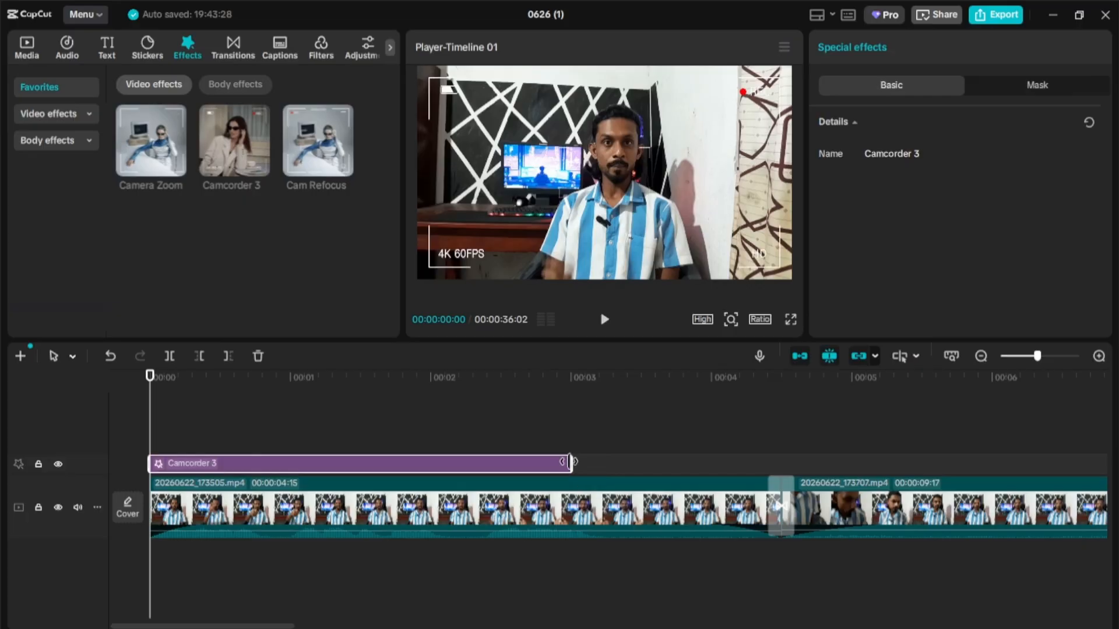
left_click_drag(570, 462, 779, 465)
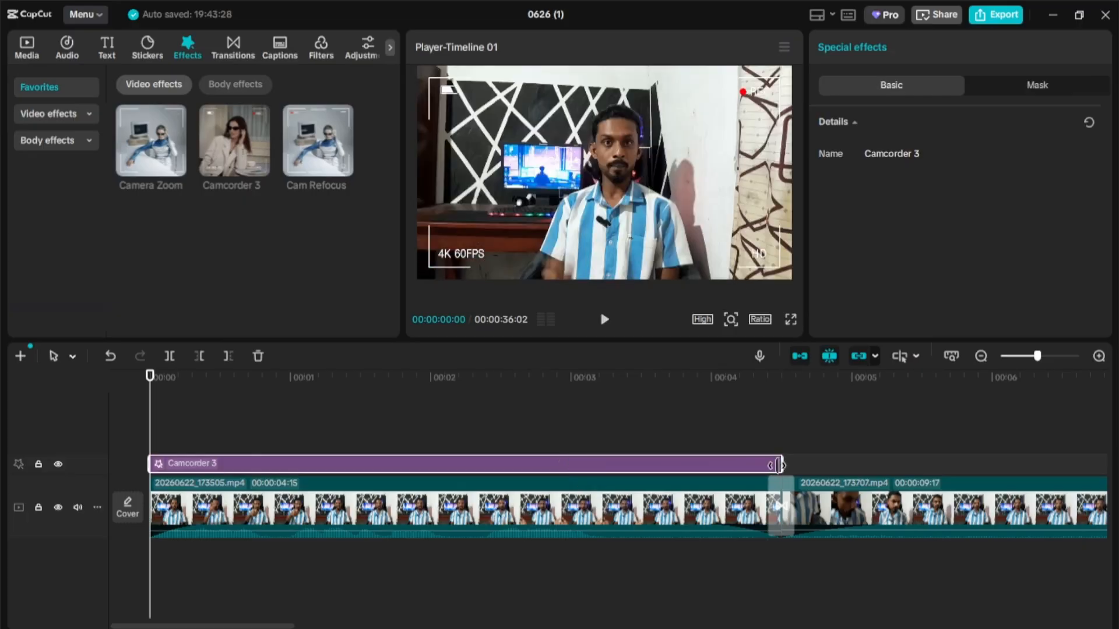
left_click(608, 324)
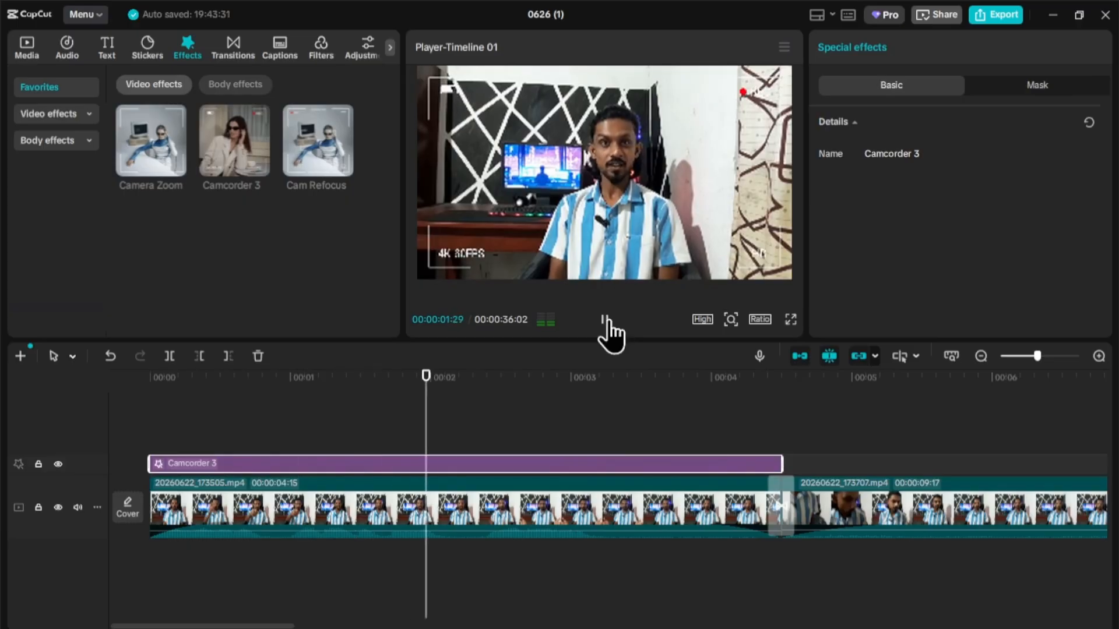
left_click(607, 318)
left_click(165, 377)
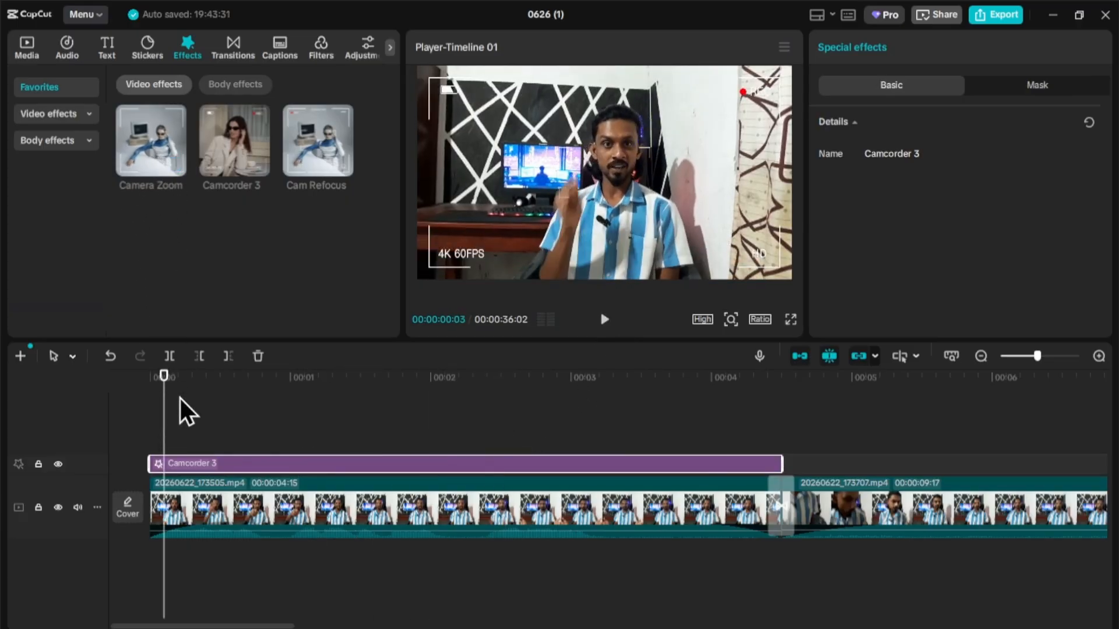
- Add the Camera Zoom effect and extend it across the second clip
left_click_drag(148, 115, 786, 463)
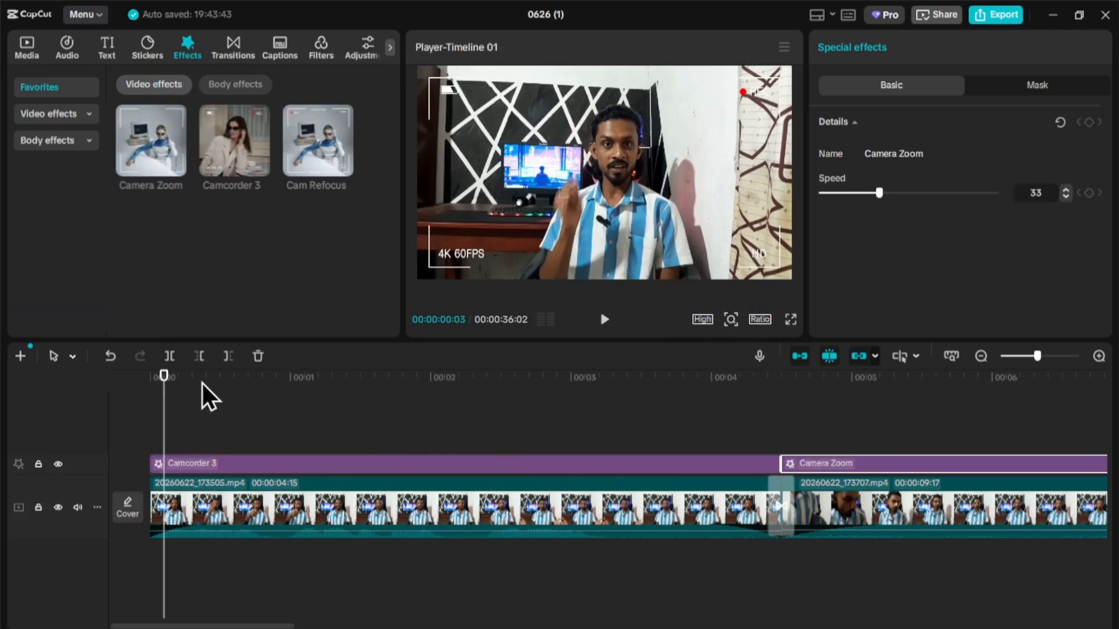
left_click_drag(166, 411, 687, 433)
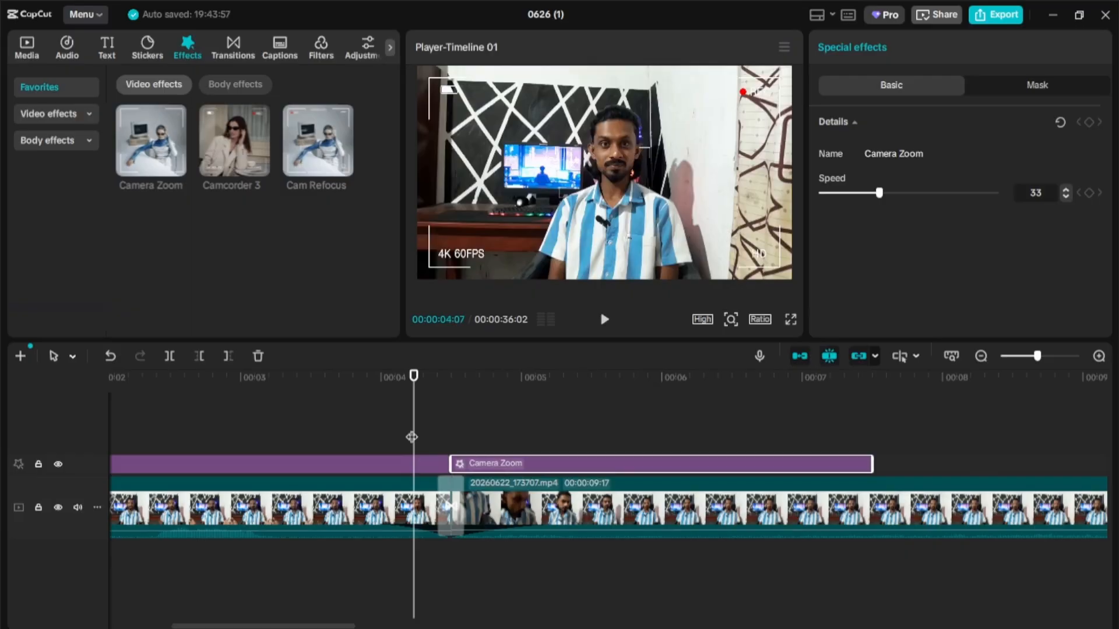
left_click_drag(412, 437, 492, 453)
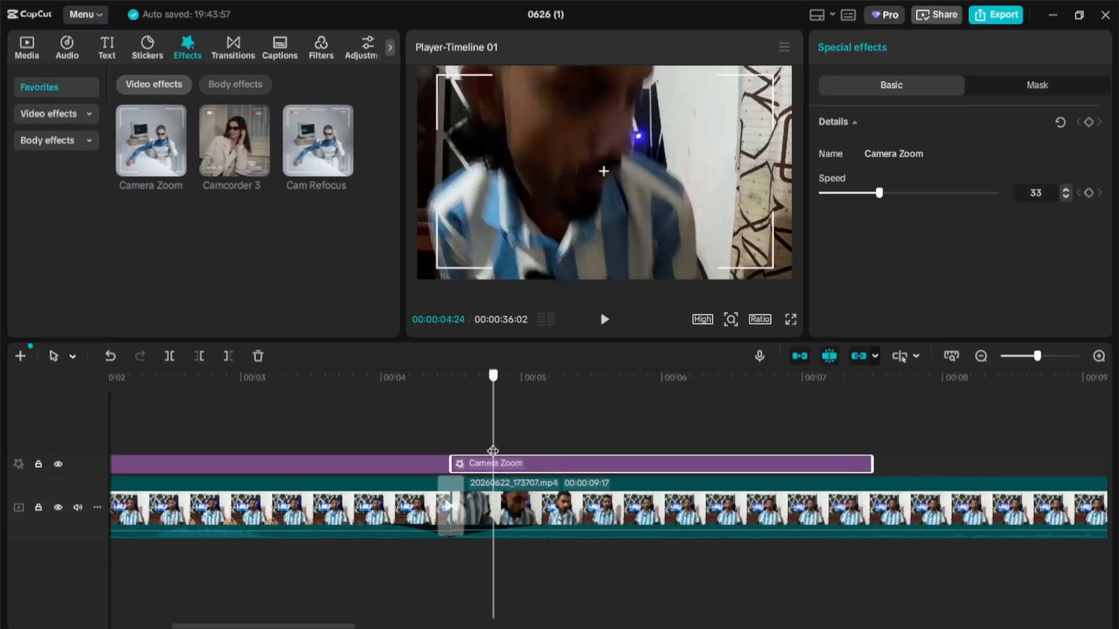
left_click_drag(872, 464, 956, 463)
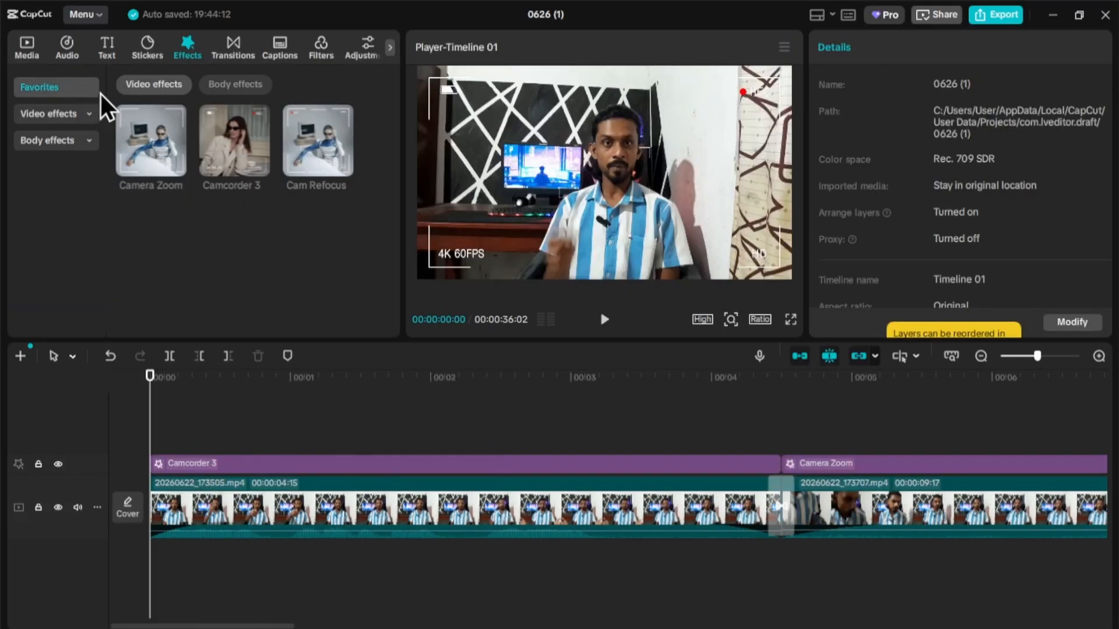
left_click(89, 114)
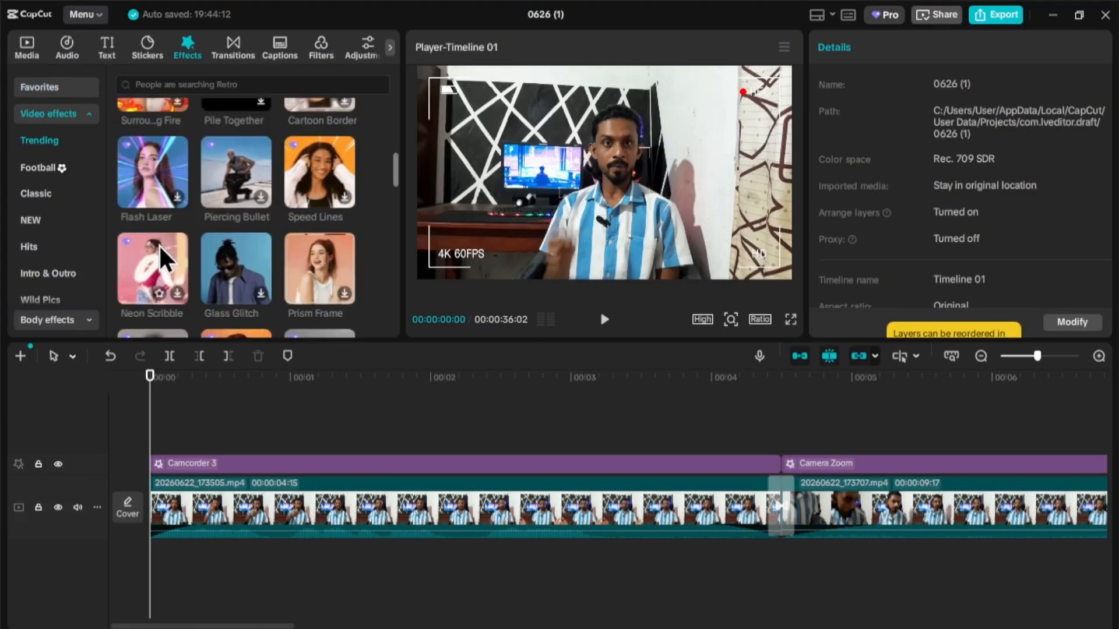
scroll(234, 212, "down", 3)
left_click(234, 212)
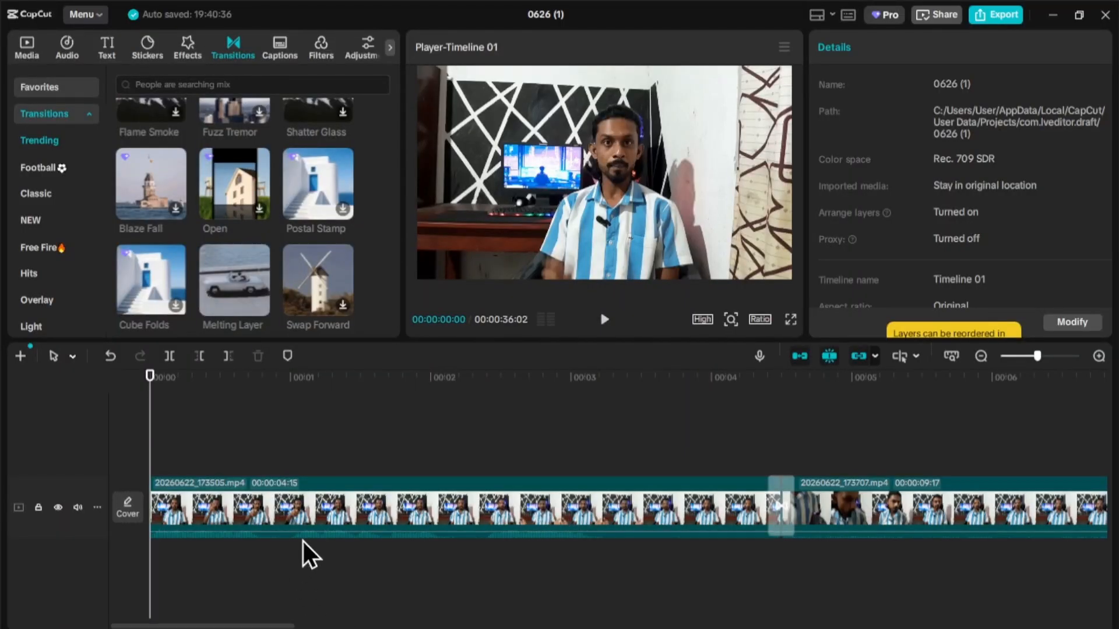
- Drag the first clip's volume line on the timeline to about -1.1dB
left_click(340, 533)
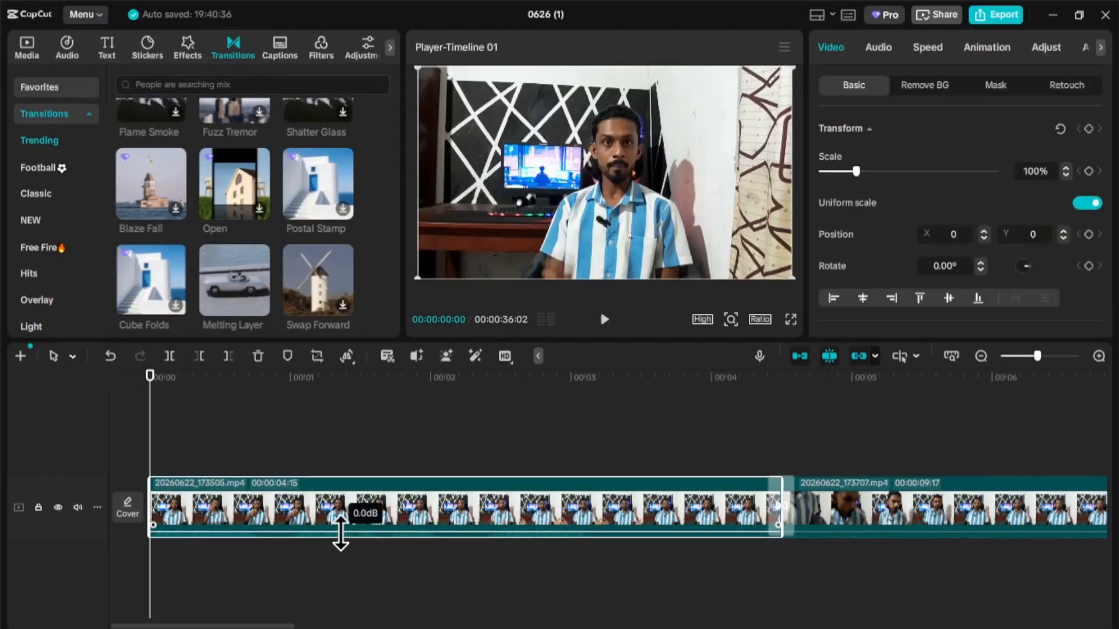
left_click_drag(341, 533, 344, 534)
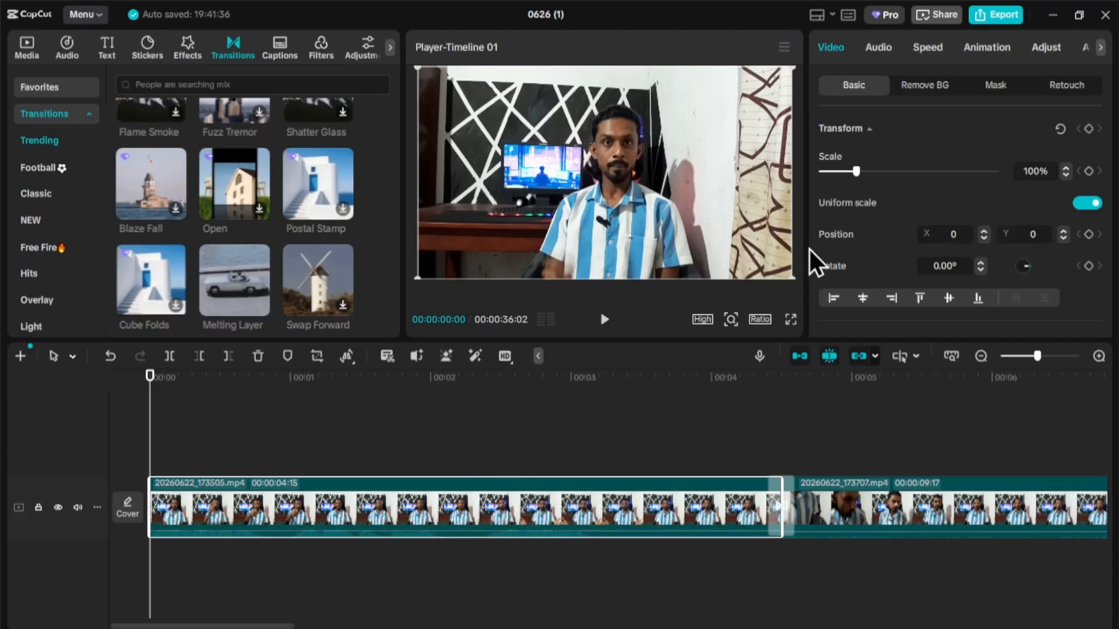
- Raise the first clip's volume and add a short audio fade-out
left_click(880, 48)
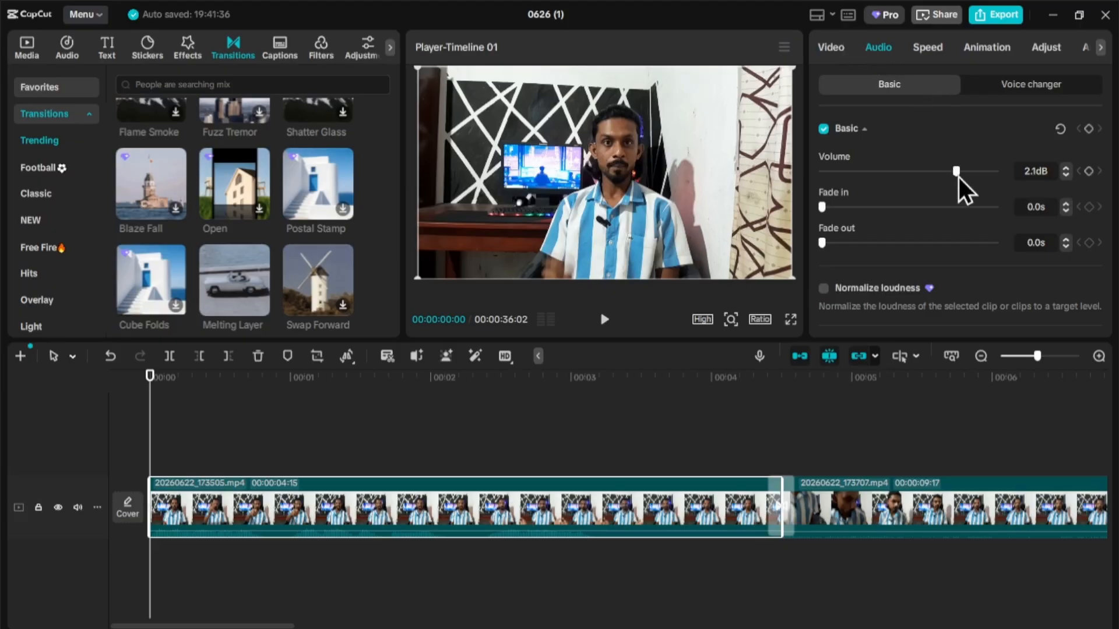
mouse_move(959, 176)
left_mouse_down()
mouse_move(981, 173)
mouse_move(868, 184)
mouse_move(977, 180)
mouse_move(963, 180)
left_mouse_up()
left_click(845, 242)
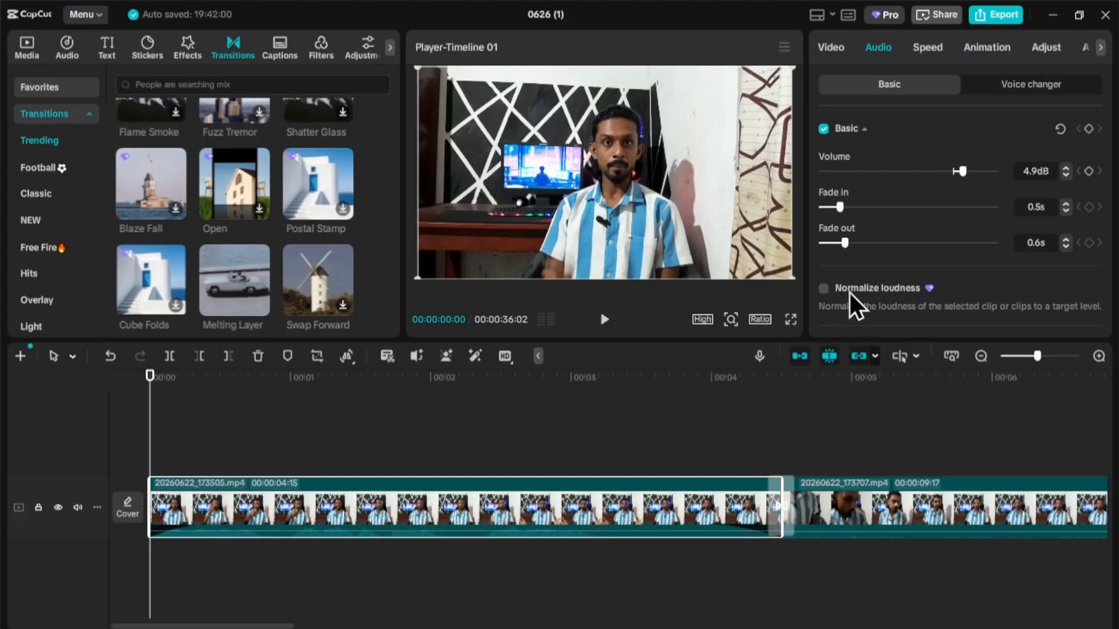
- Set the second clip's volume to 5.3dB with a 0.9s fade-in and 1.3s fade-out
left_click(835, 503)
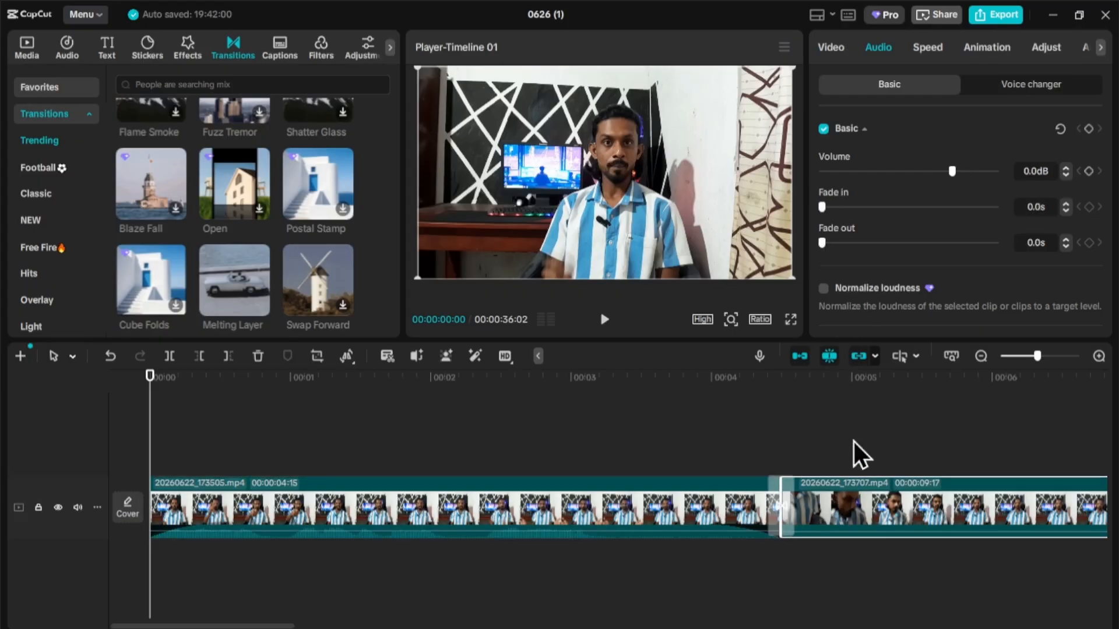
left_click(963, 172)
left_click(838, 207)
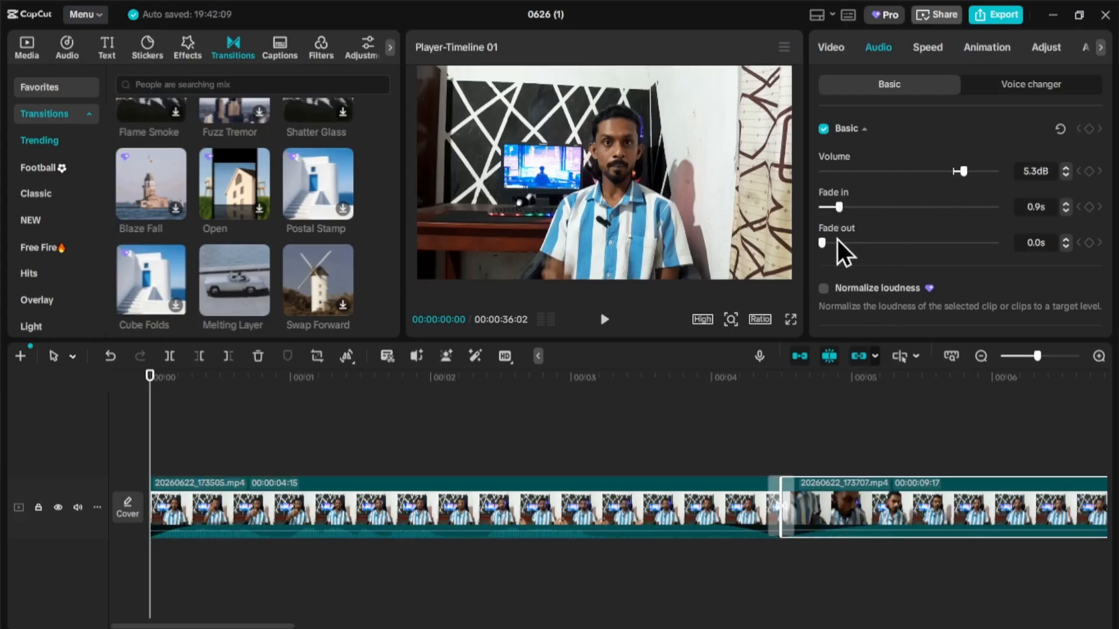
left_click(845, 242)
left_click_drag(287, 623, 606, 608)
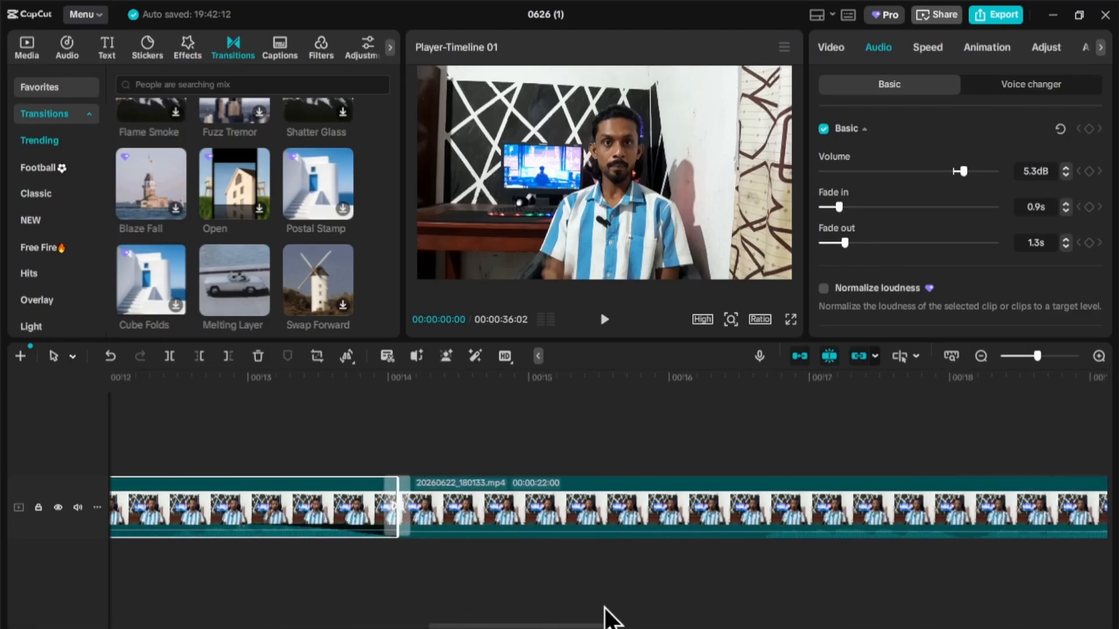
- Set the third clip's volume to 5.7dB with 0.9s fade-in and fade-out
left_click(638, 519)
left_click_drag(949, 171, 963, 170)
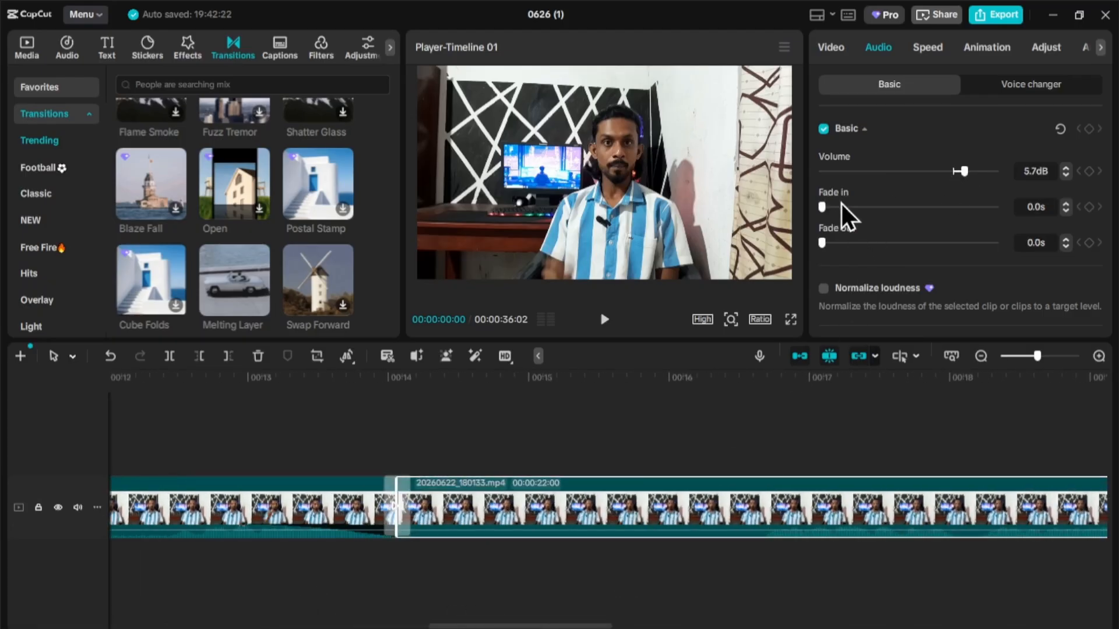
left_click(841, 207)
left_click(841, 241)
left_click_drag(577, 614, 1101, 539)
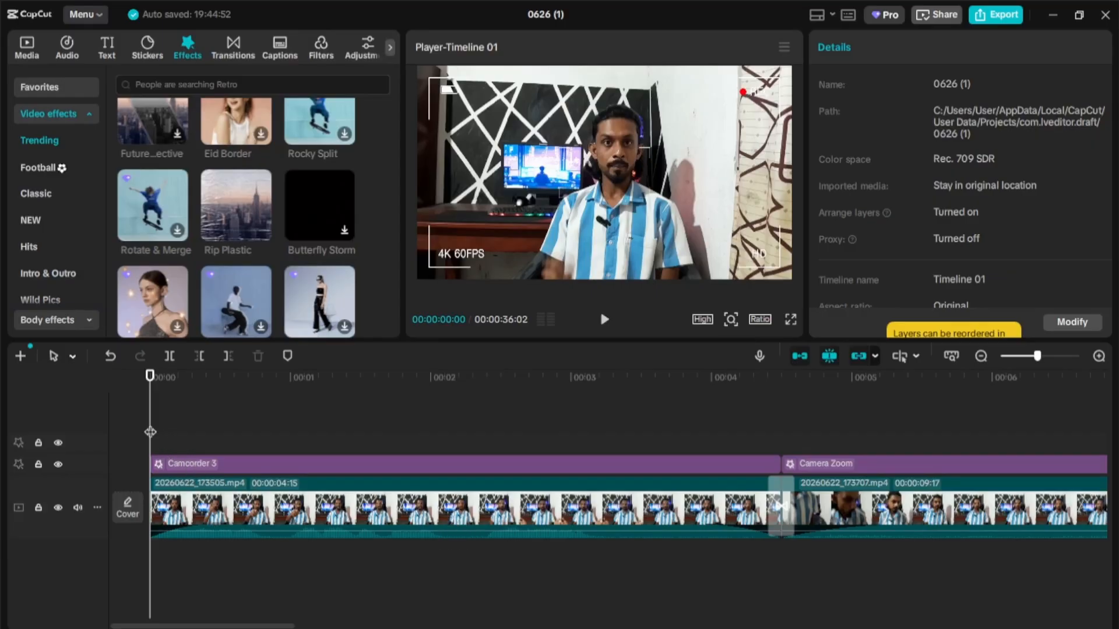
- Move the playhead to 00:00:35:28 just before the end and select the final clip
left_click_drag(151, 432, 1117, 430)
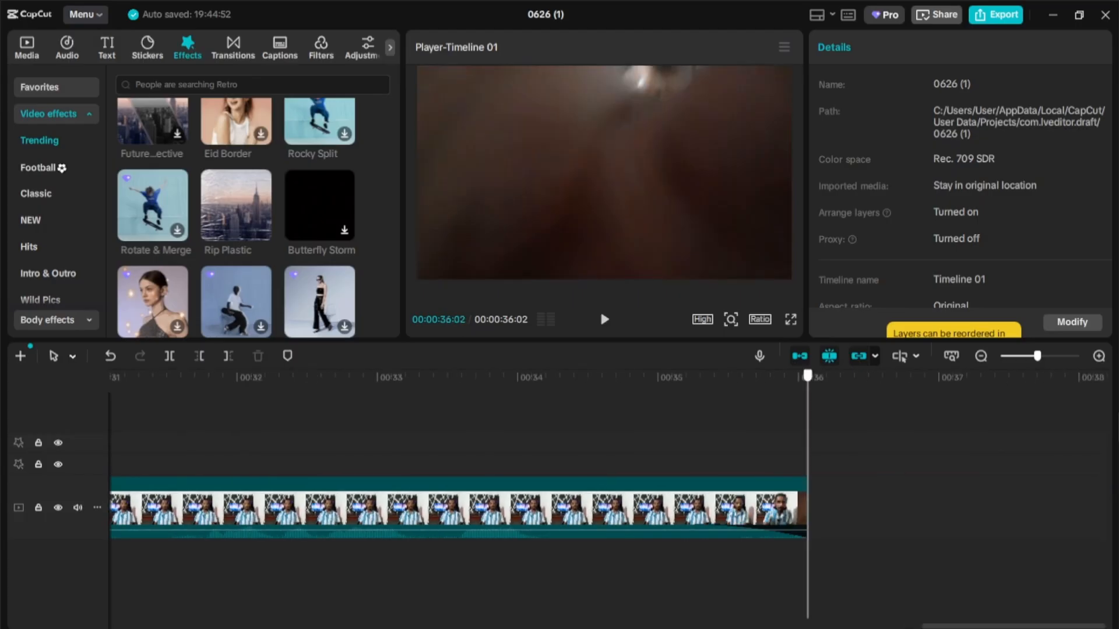
left_click(789, 495)
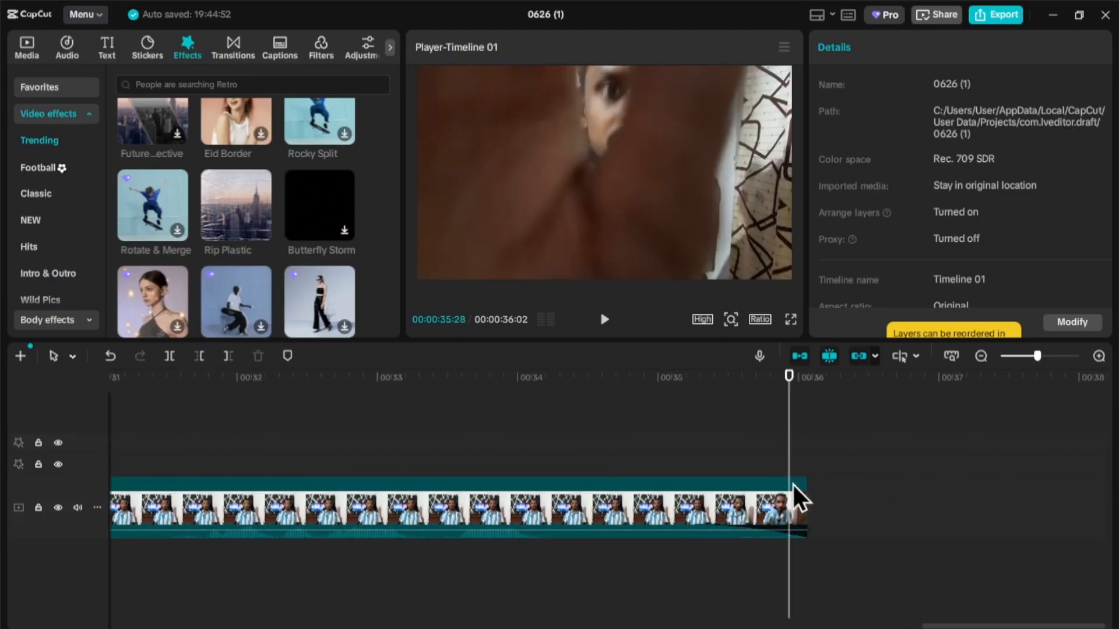
left_click(634, 508)
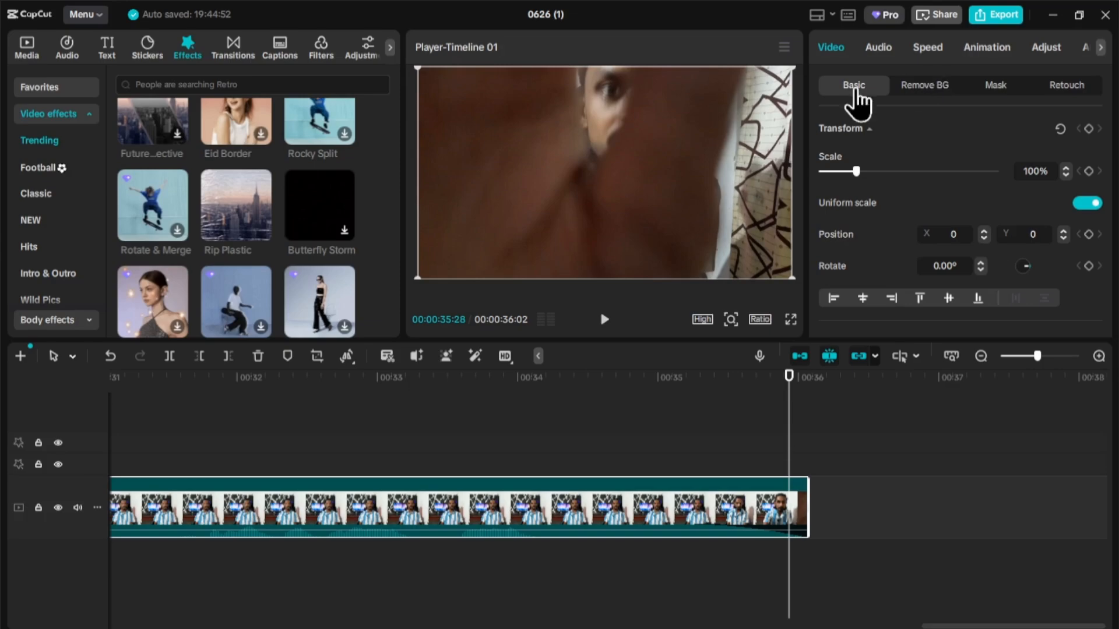
- Add a text title at the video's end reading 'DL THARU CREATION'
left_click(111, 44)
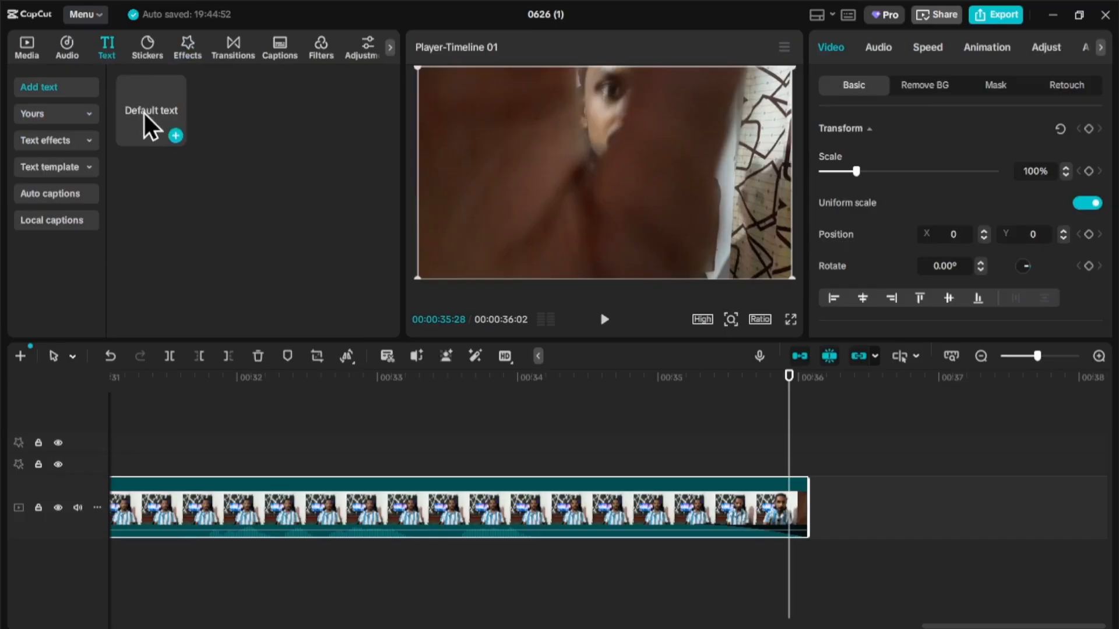
left_click_drag(144, 104, 792, 463)
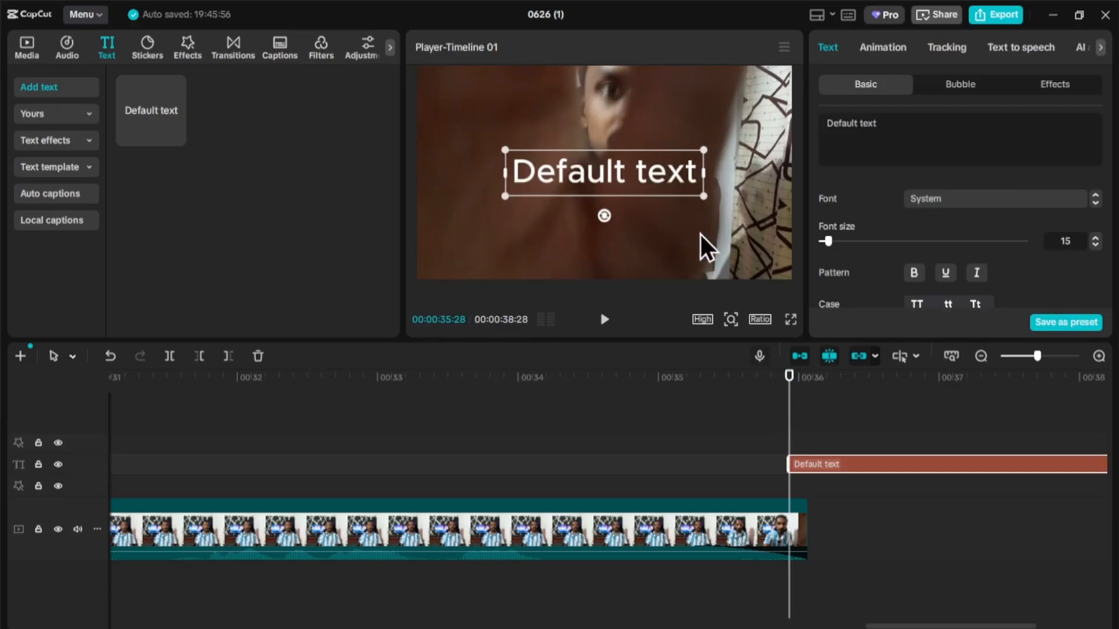
left_click(889, 122)
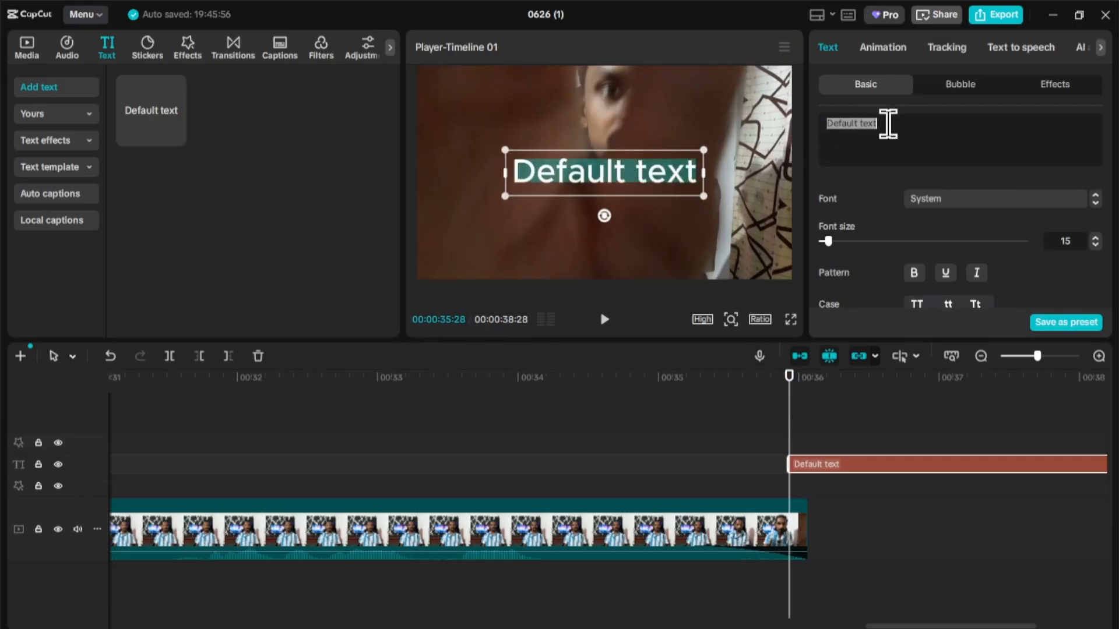
key("BackSpace")
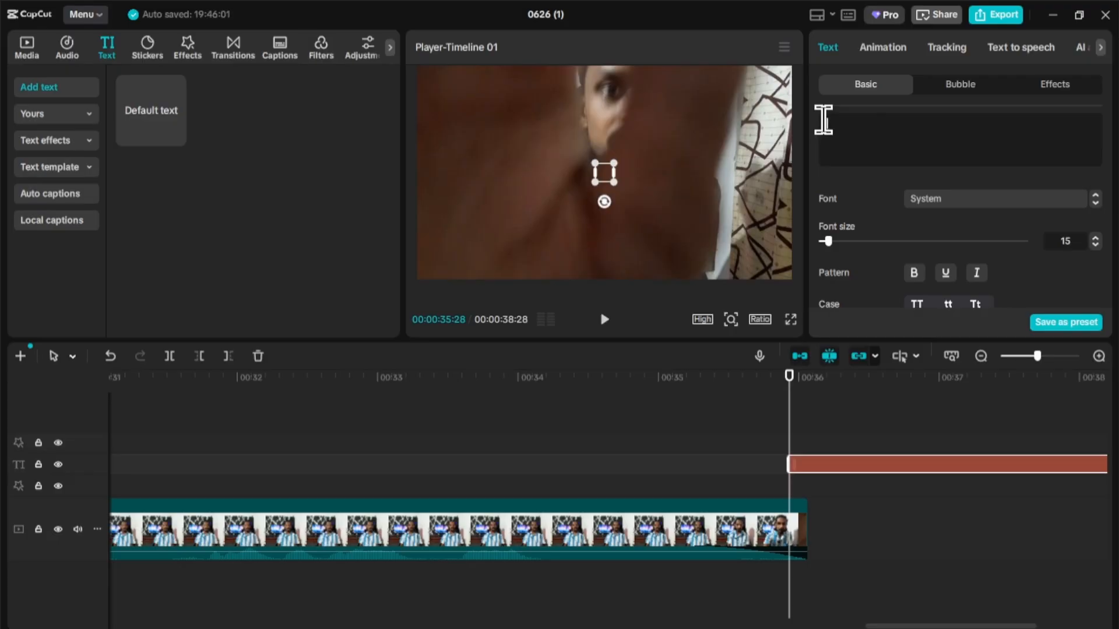
type("D")
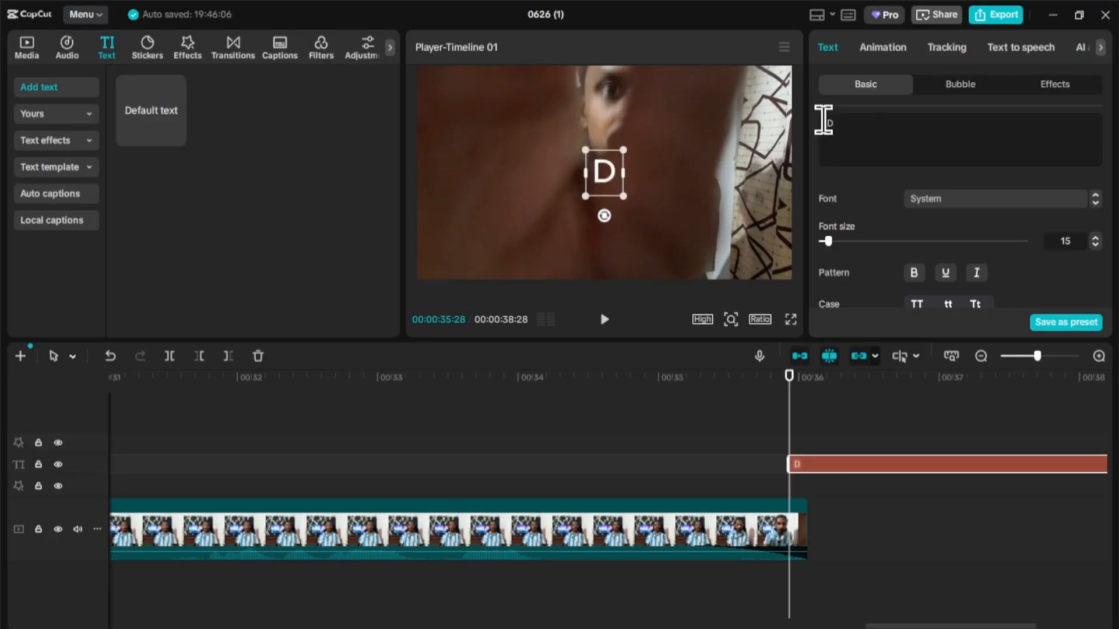
type("L")
type("THARU")
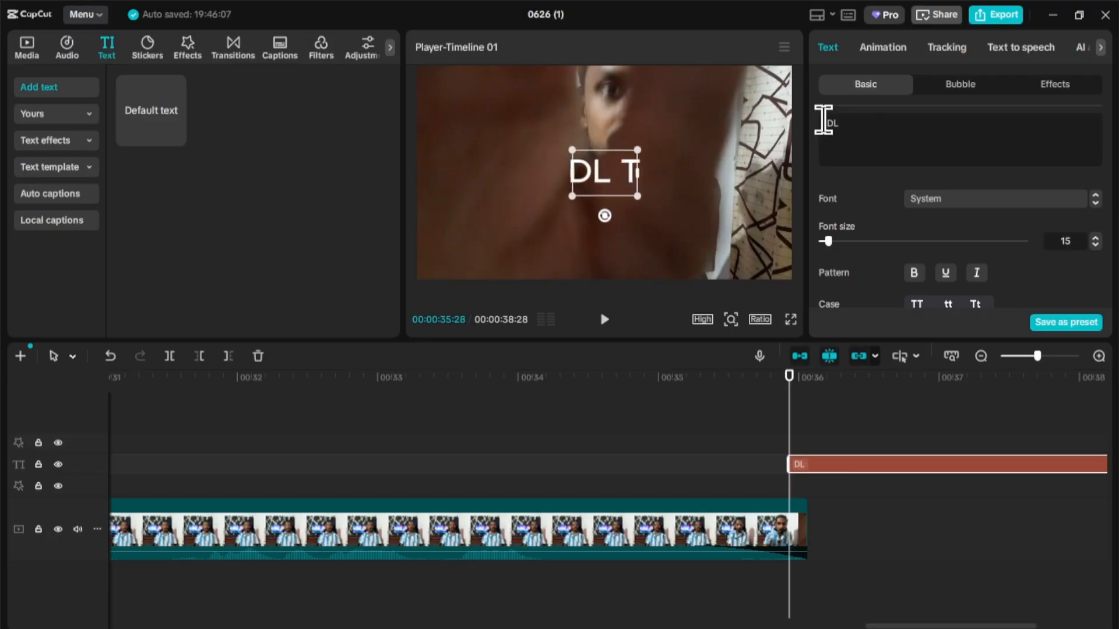
type(" CREATION")
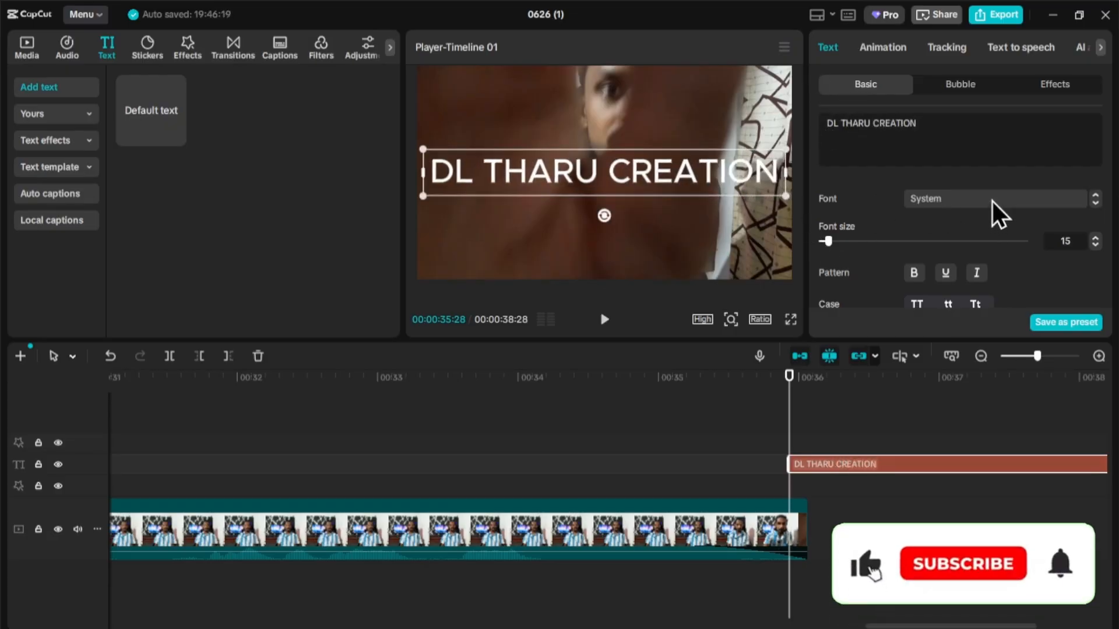
- Set the title font to Rubik Bold and enlarge it to span the frame width
left_click(1007, 201)
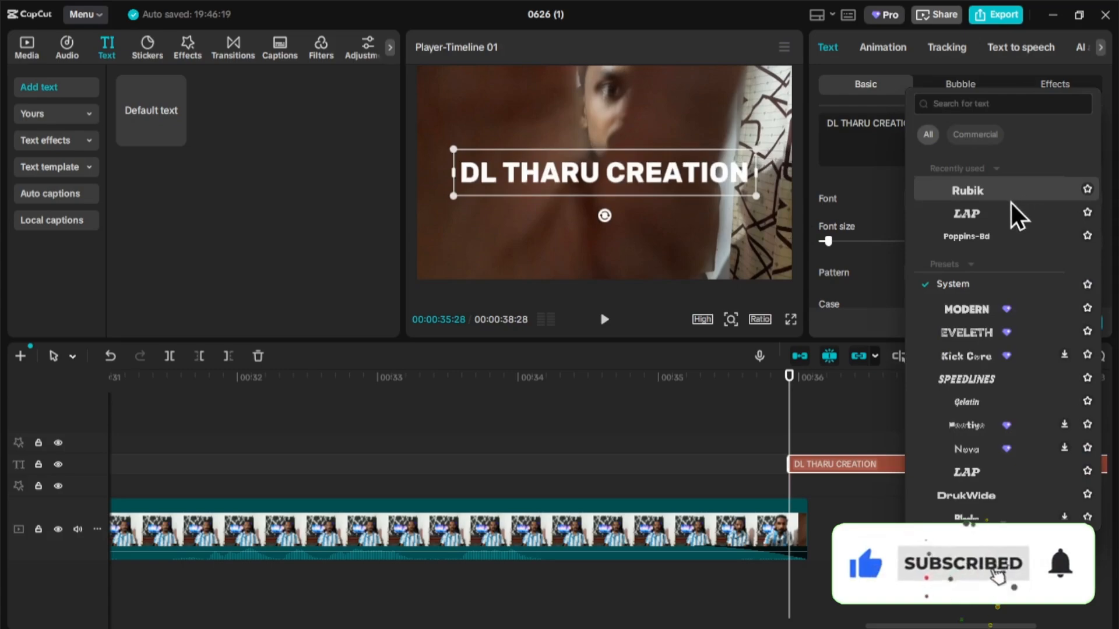
left_click(1012, 203)
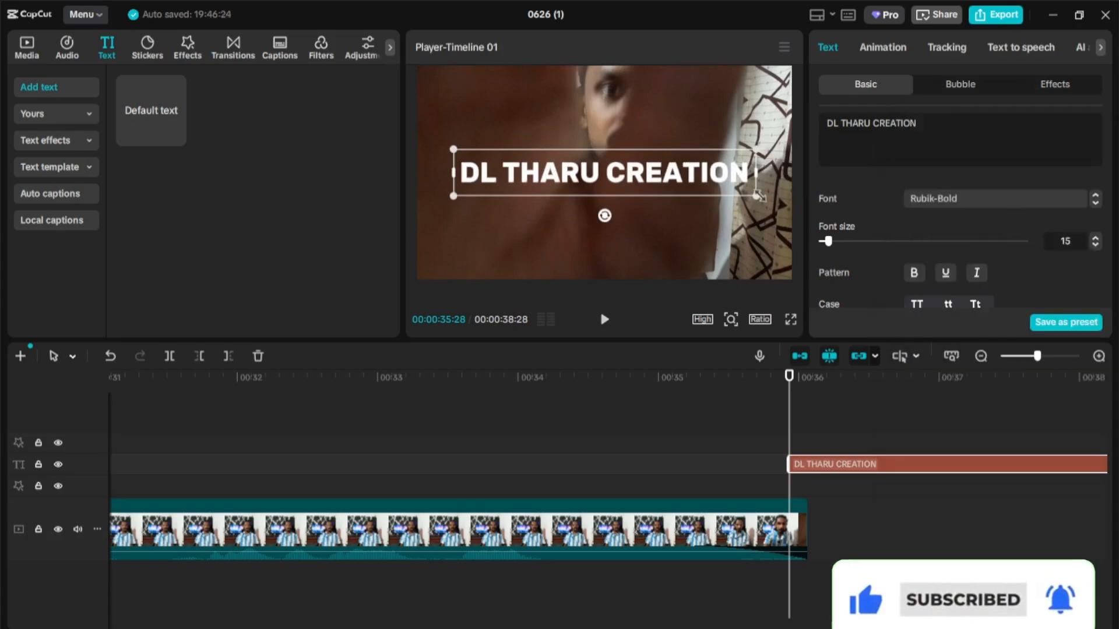
left_click_drag(759, 195, 800, 226)
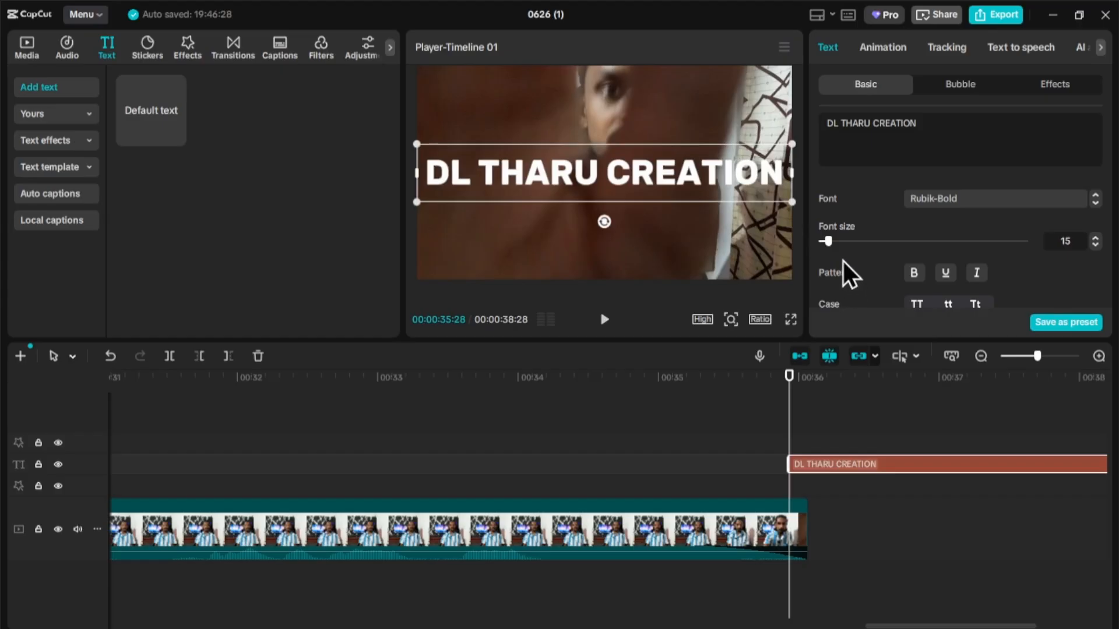
- Give the title an Echo Slam In animation lasting 1.1 seconds
left_click(889, 46)
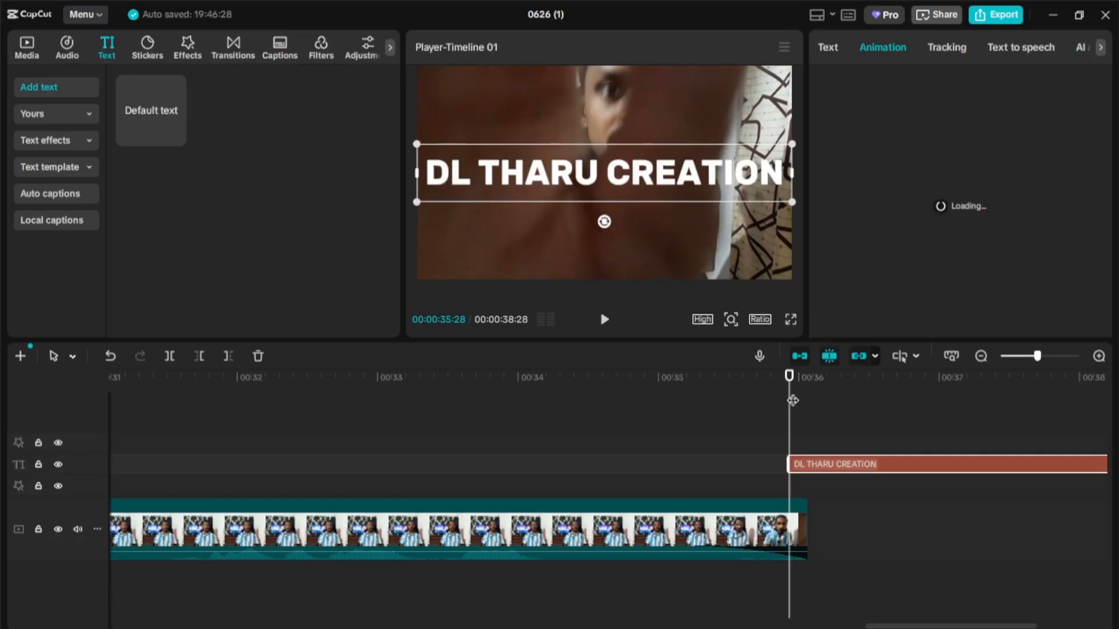
left_click_drag(793, 400, 794, 456)
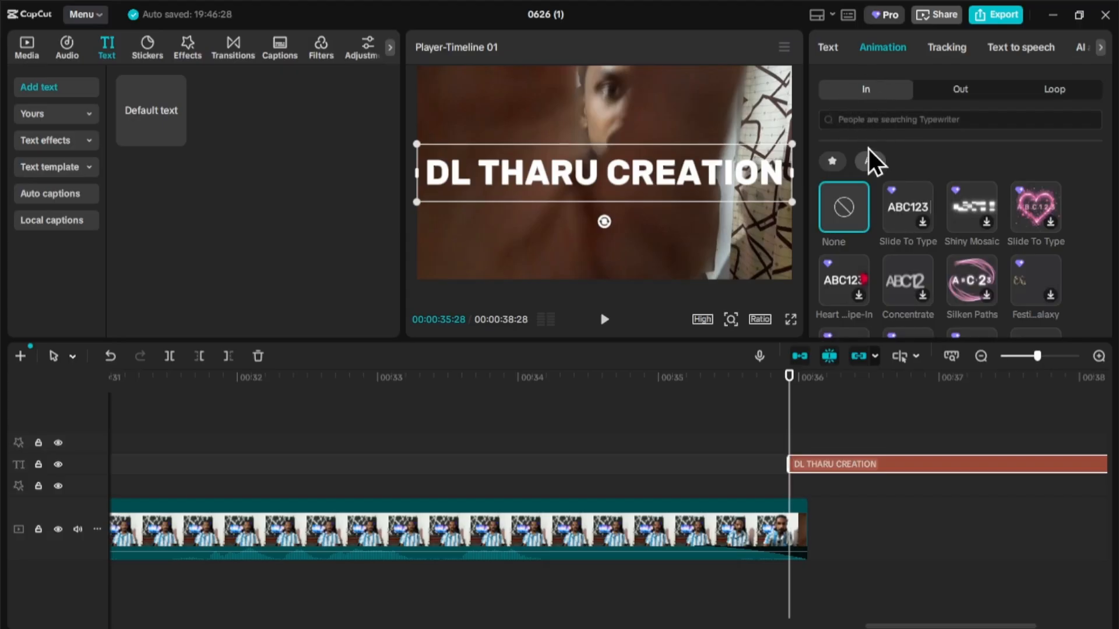
scroll(883, 196, "down", 2)
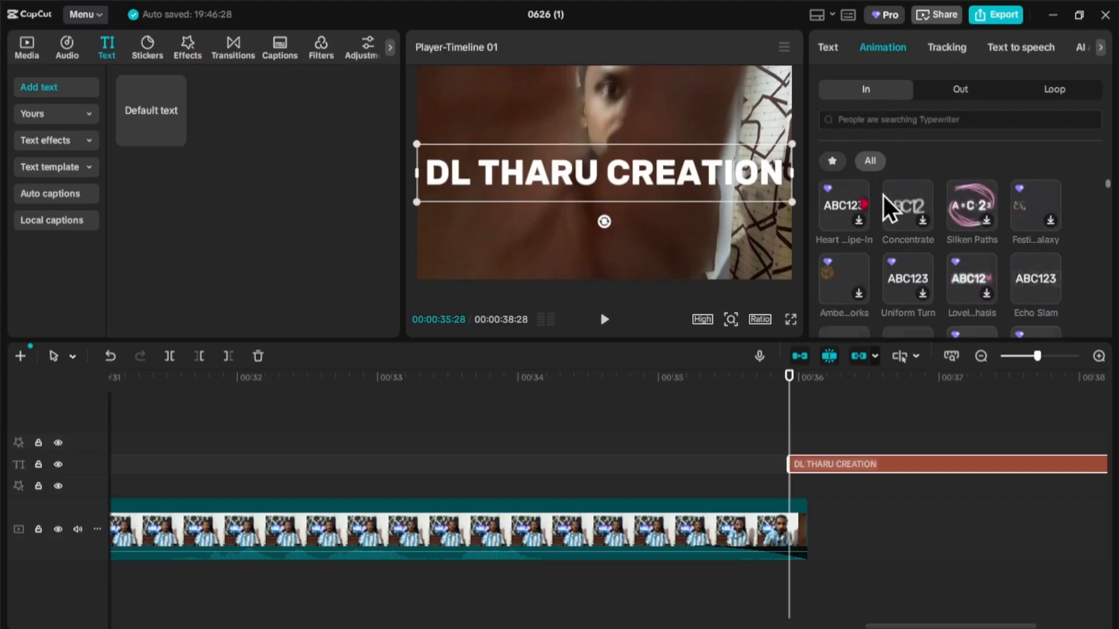
left_click(1026, 279)
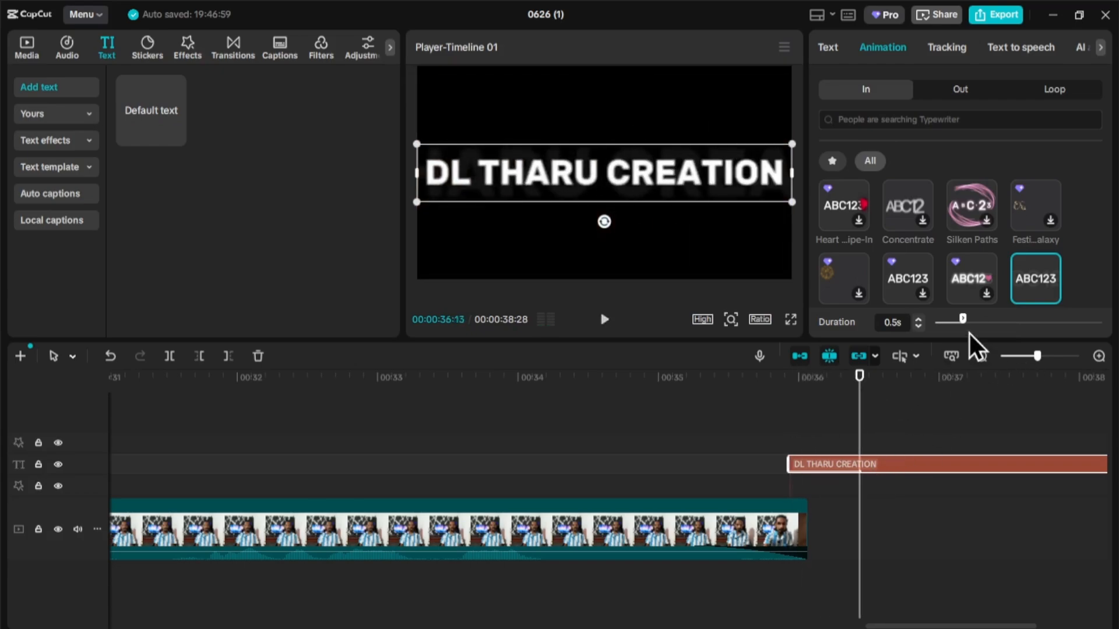
left_click_drag(964, 317, 995, 323)
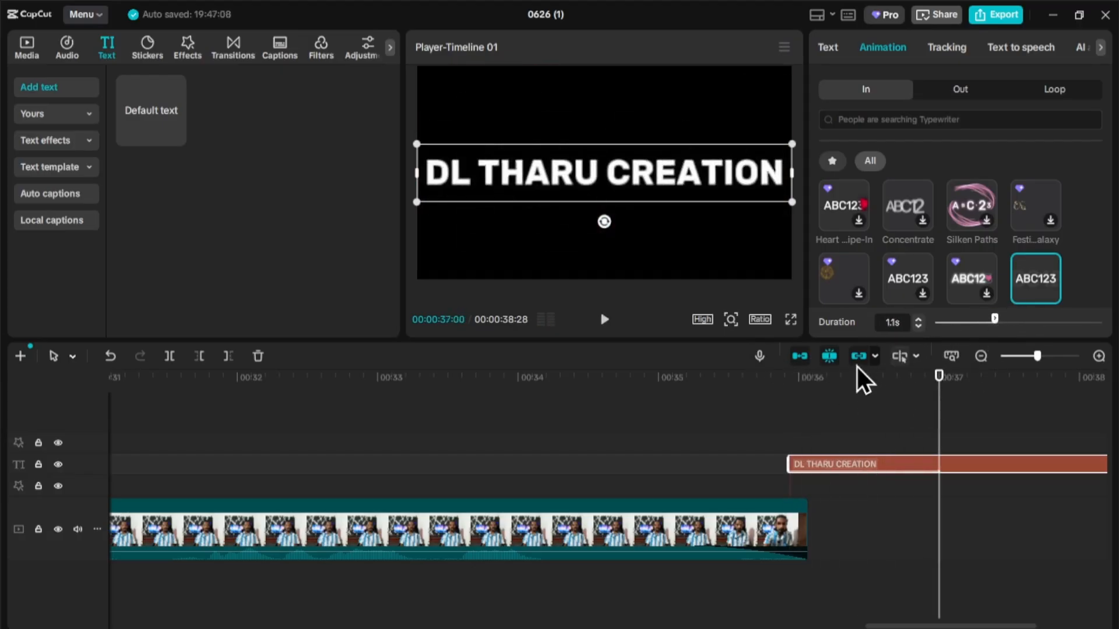
- Add an Out animation to the title with a 1.5-second duration
left_click(960, 91)
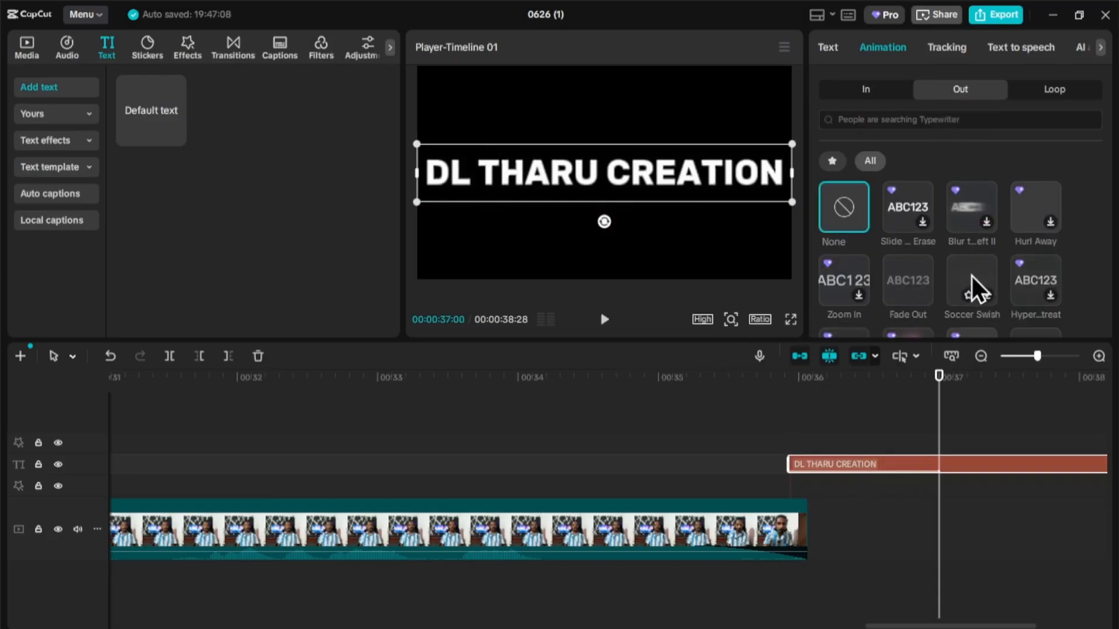
scroll(970, 275, "down", 1)
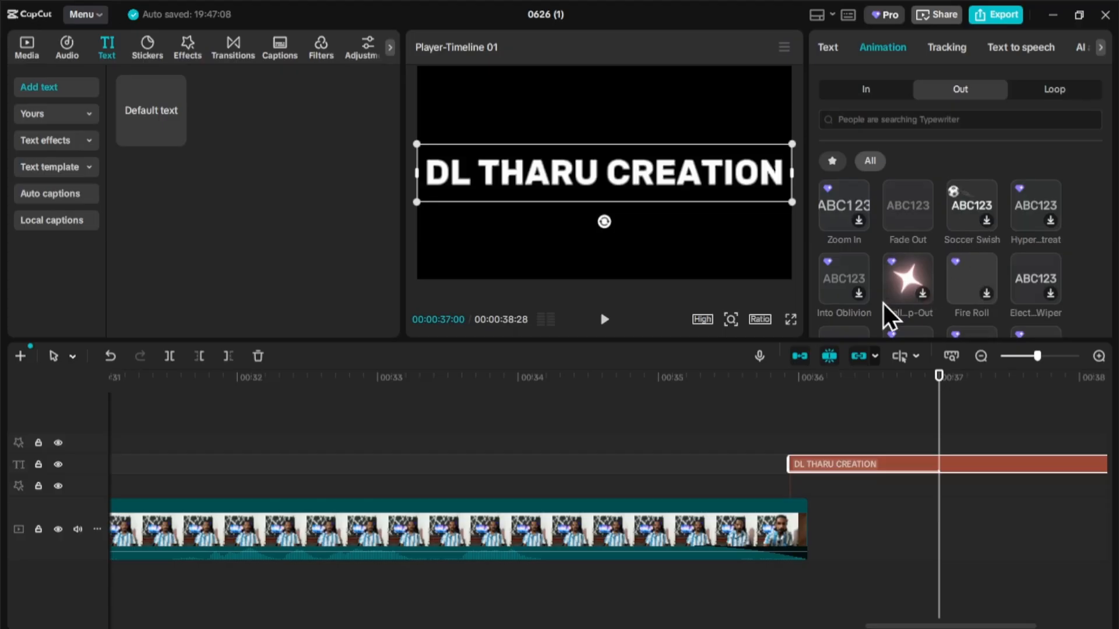
scroll(1013, 286, "down", 1)
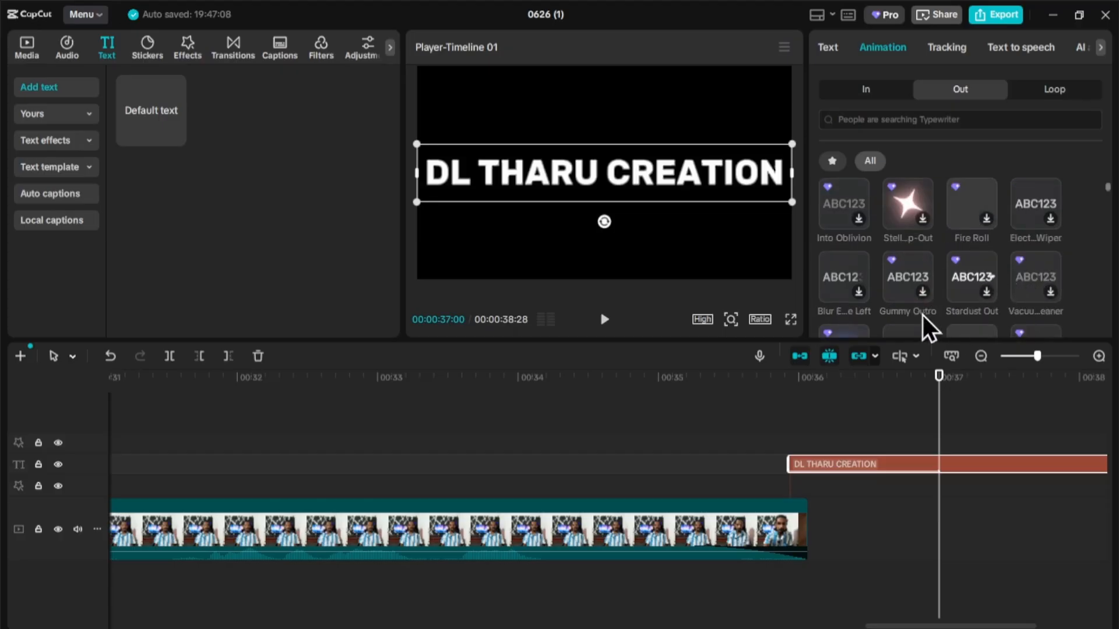
scroll(886, 282, "down", 1)
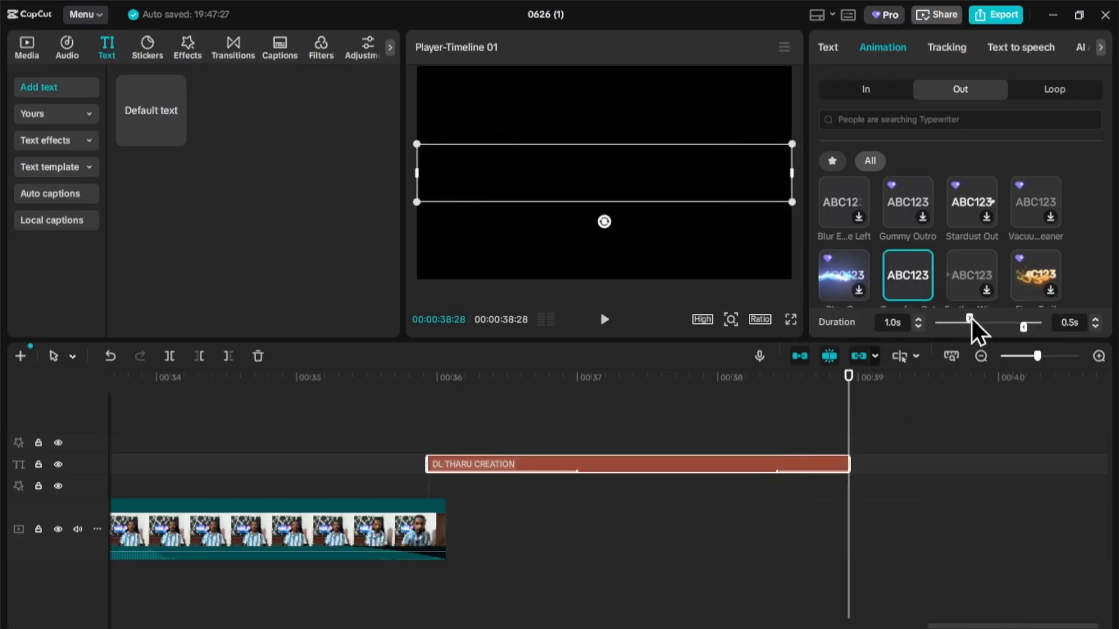
left_click_drag(971, 318, 989, 320)
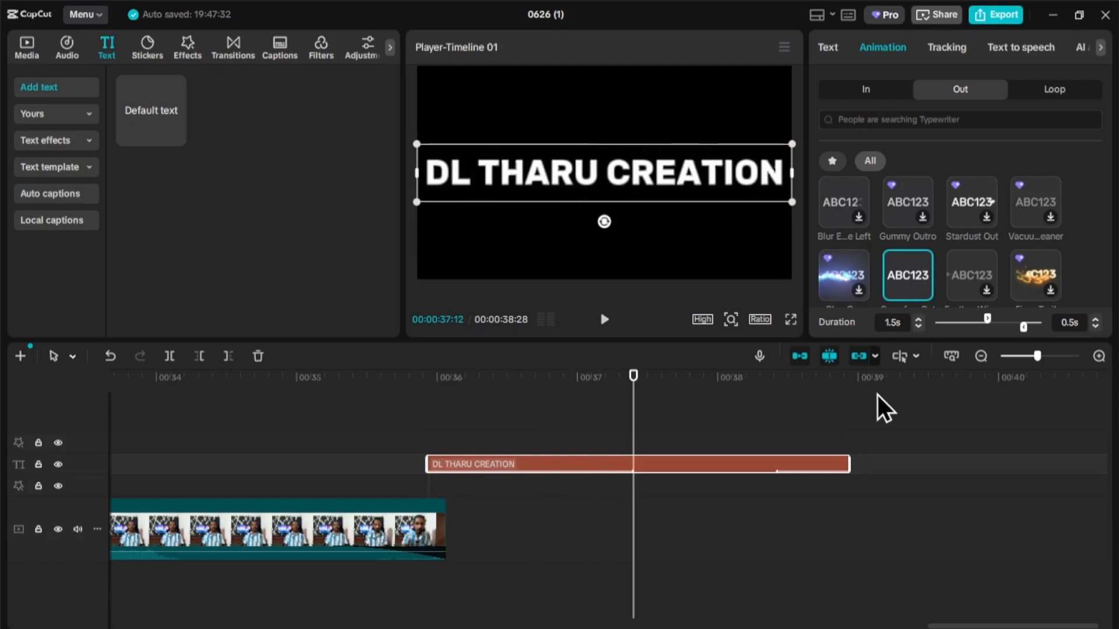
- Preview the title's animations, then review its Blend settings in the Text panel
left_click(604, 321)
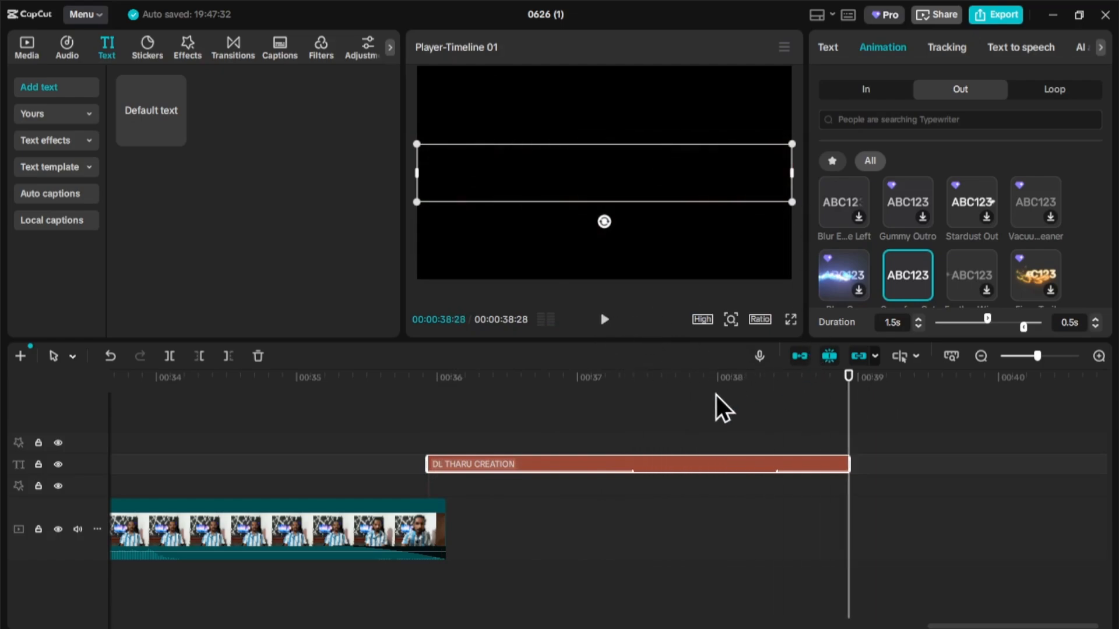
left_click(568, 457)
left_click(656, 470)
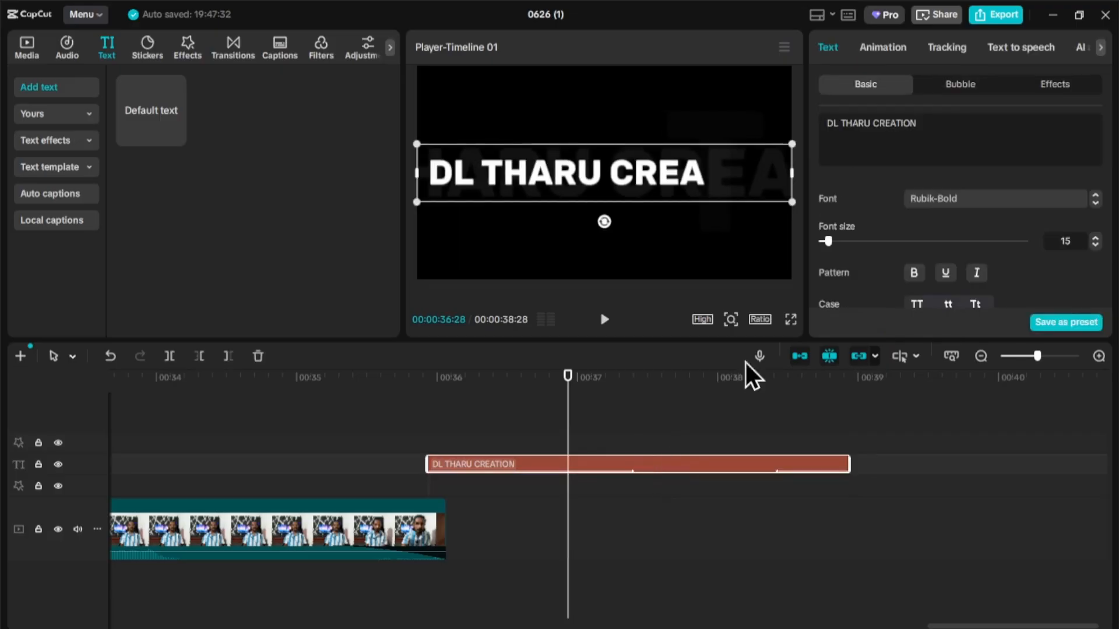
scroll(944, 171, "down", 10)
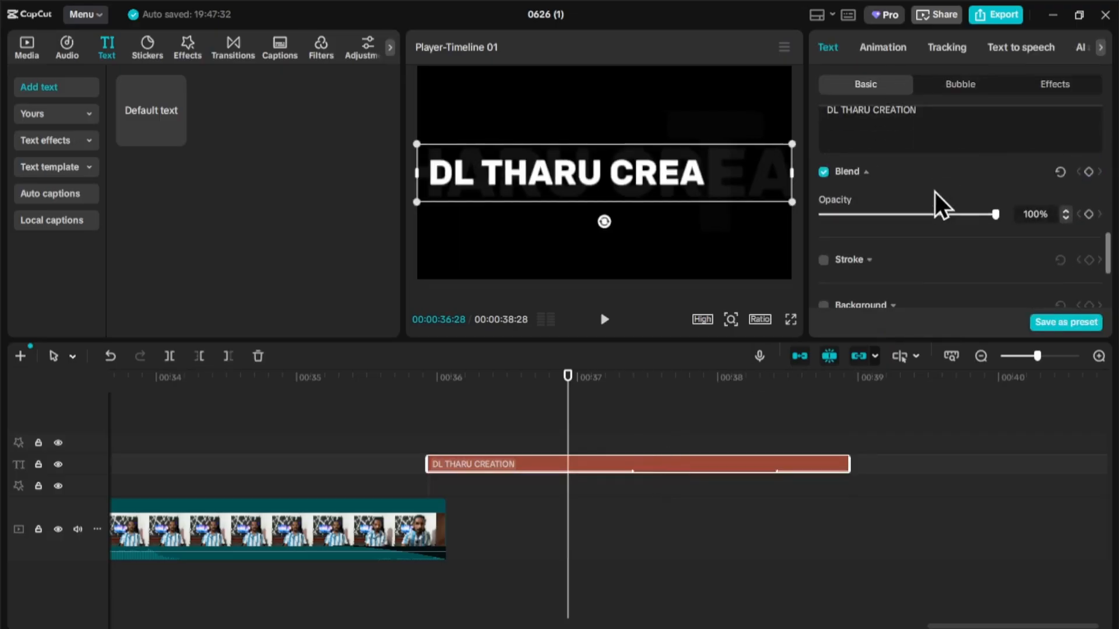
left_click(865, 174)
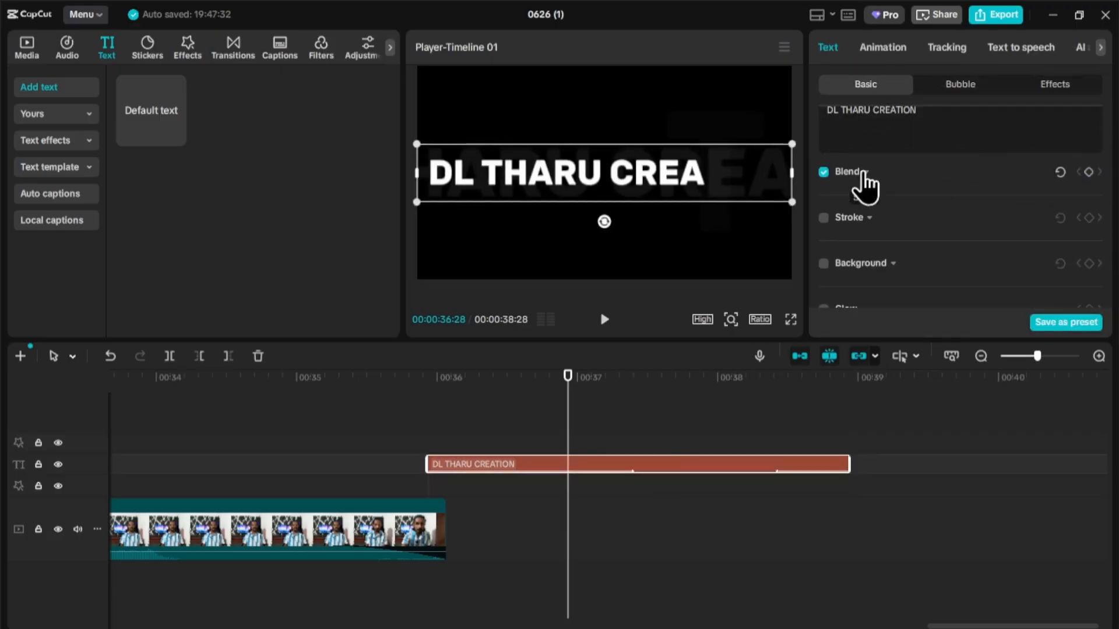
left_click(865, 173)
scroll(865, 172, "down", 3)
scroll(877, 241, "up", 2)
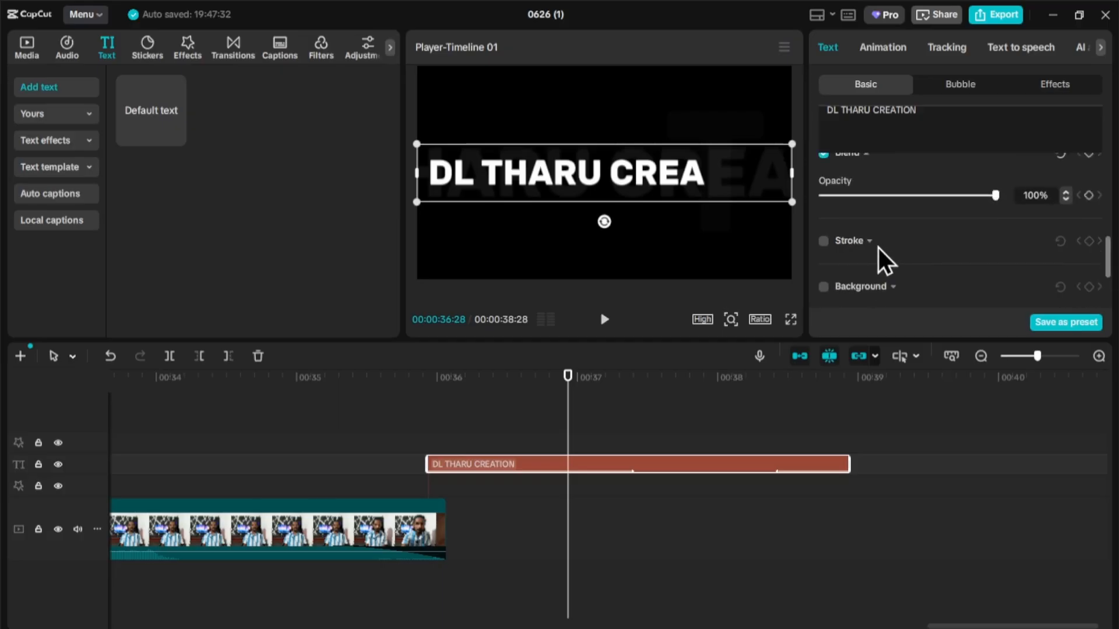
scroll(878, 239, "up", 3)
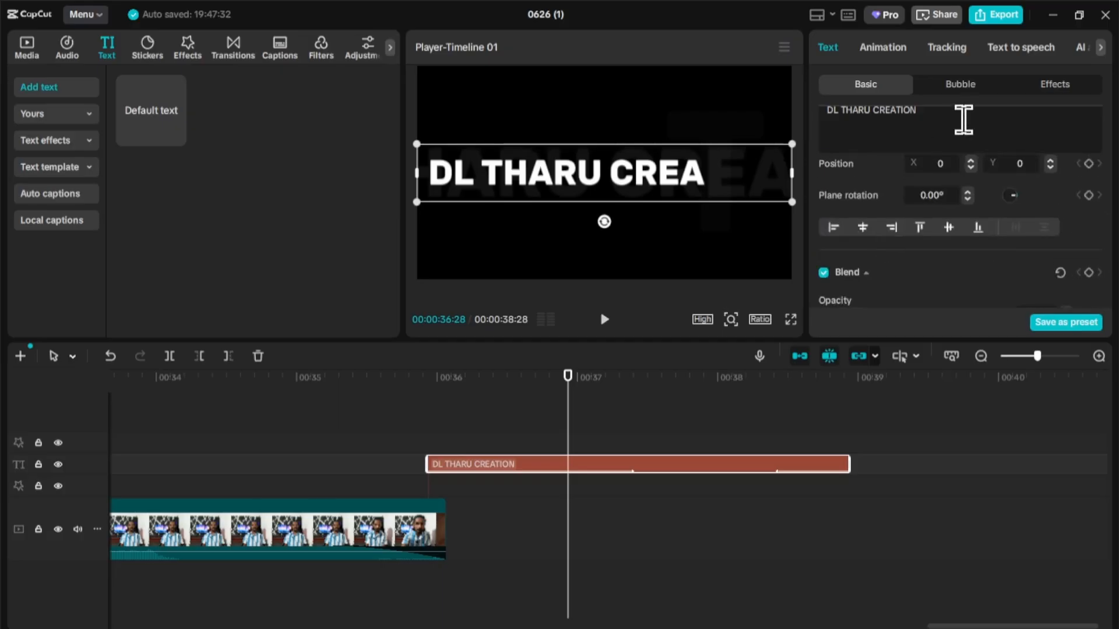
left_click(566, 421)
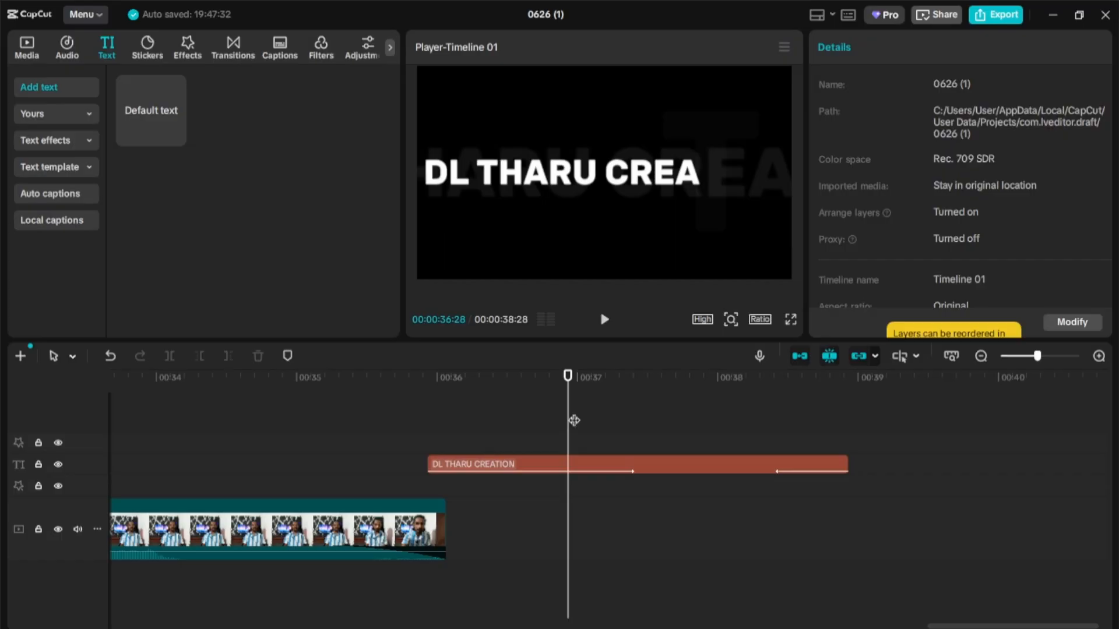
mouse_move(574, 421)
left_mouse_down()
mouse_move(412, 426)
mouse_move(623, 432)
mouse_move(791, 418)
mouse_move(674, 431)
mouse_move(846, 436)
mouse_move(567, 434)
left_mouse_up()
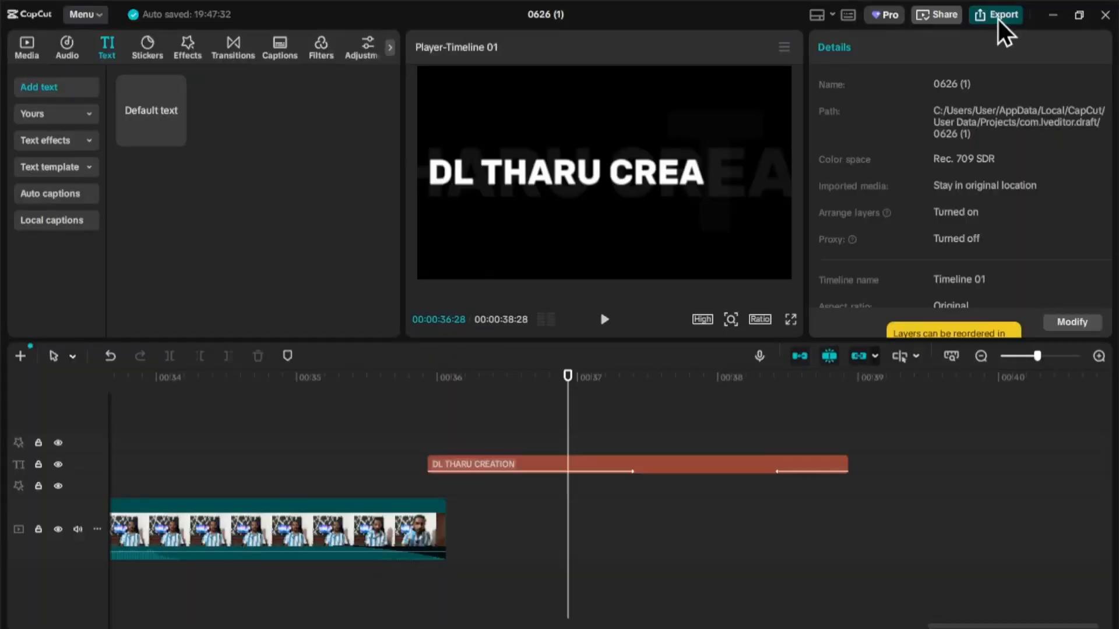
- Rename the export file to 'DL THARU'
left_click(997, 19)
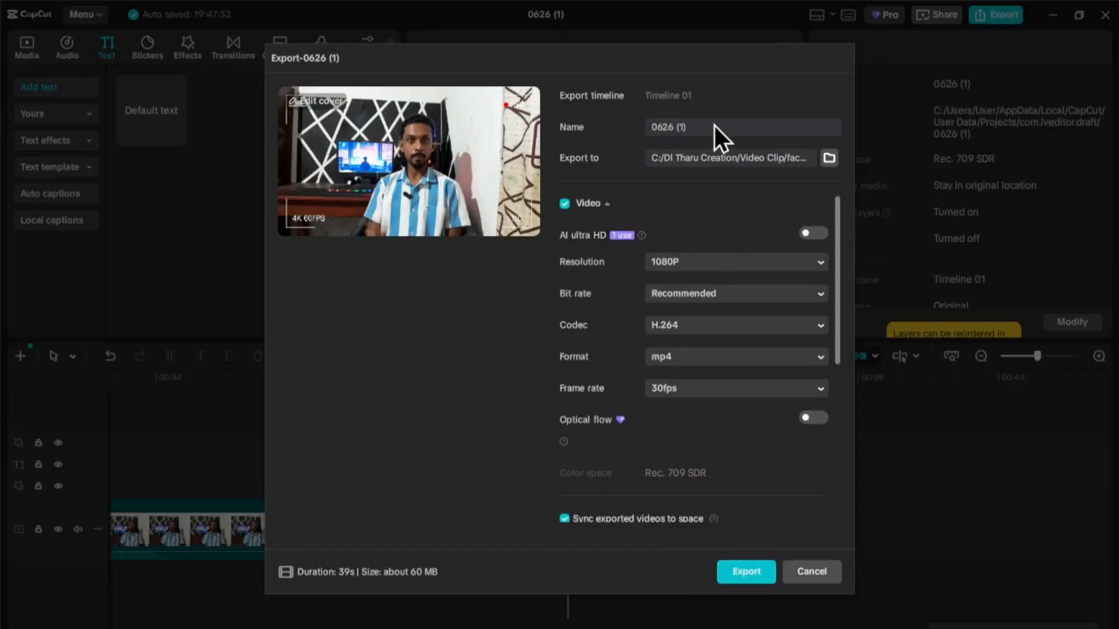
key("BackSpace")
key("BackSpace")
key("BackSpace")
key("BackSpace")
key("BackSpace")
key("BackSpace")
key("BackSpace")
type("DL TH")
- Set the export folder to C:/DI Tharu Creation/Video Clip and start the 1080P MP4 export
left_click(829, 158)
scroll(318, 301, "down", 1)
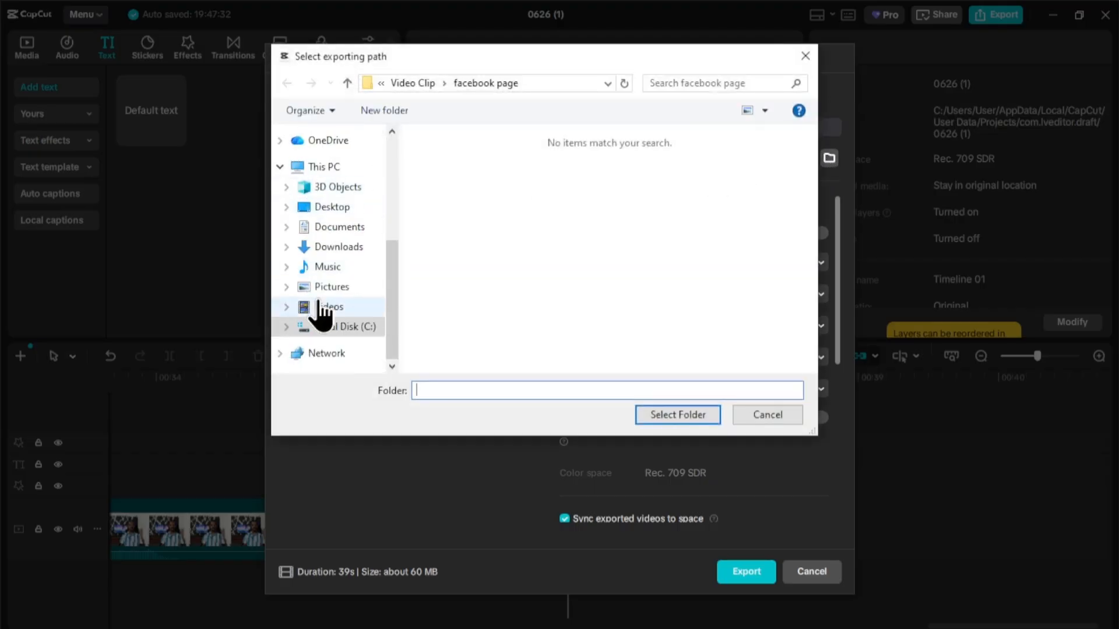
left_click(328, 327)
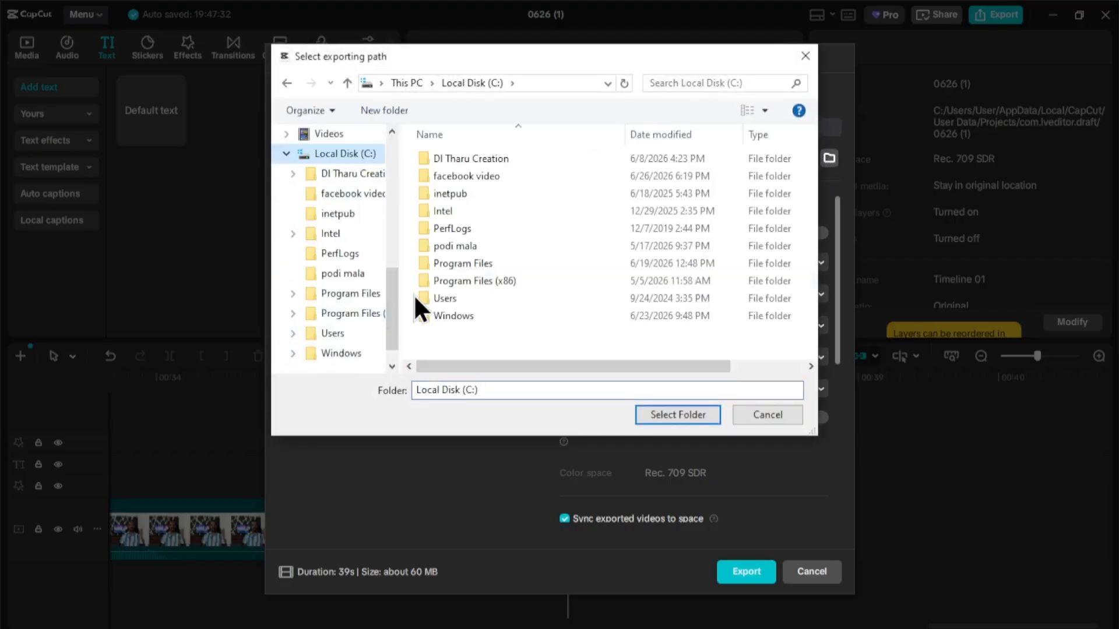
double_click(489, 156)
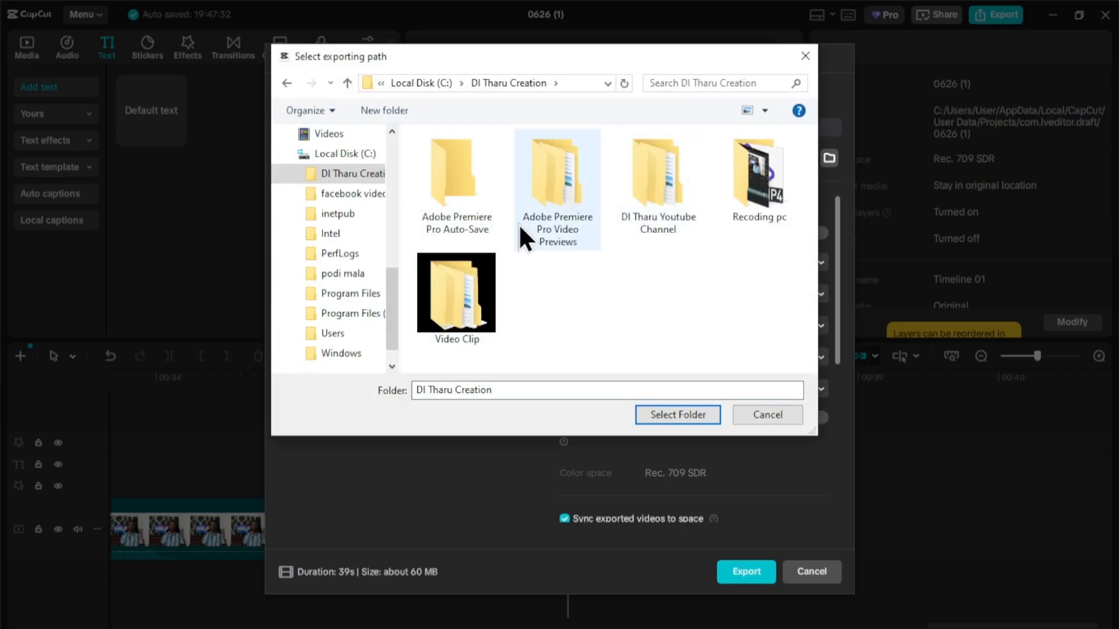
double_click(455, 322)
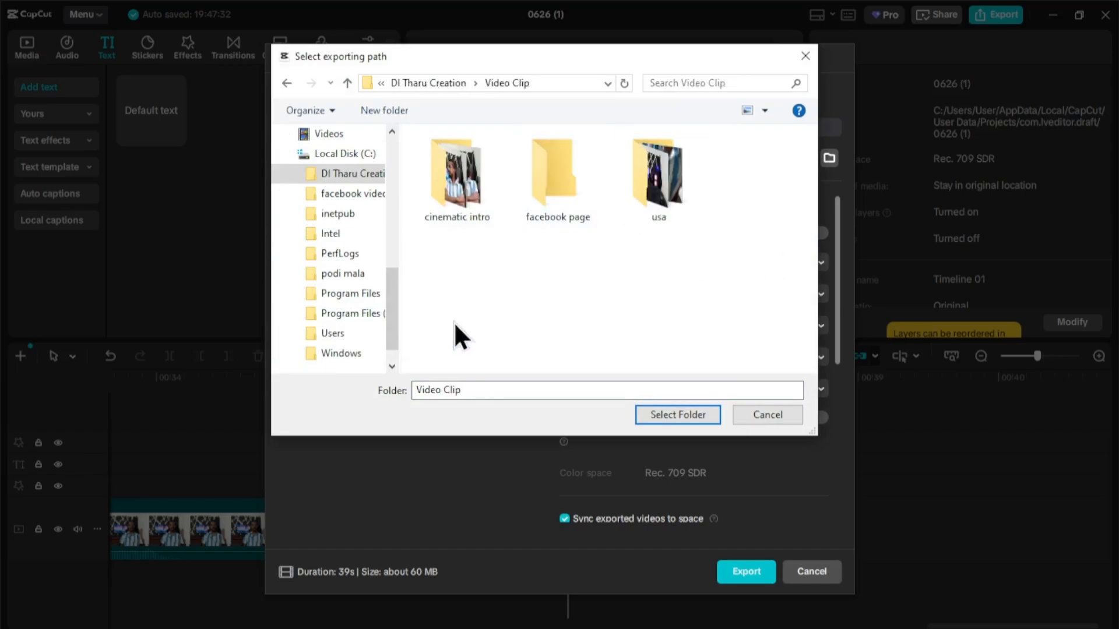
left_click(666, 417)
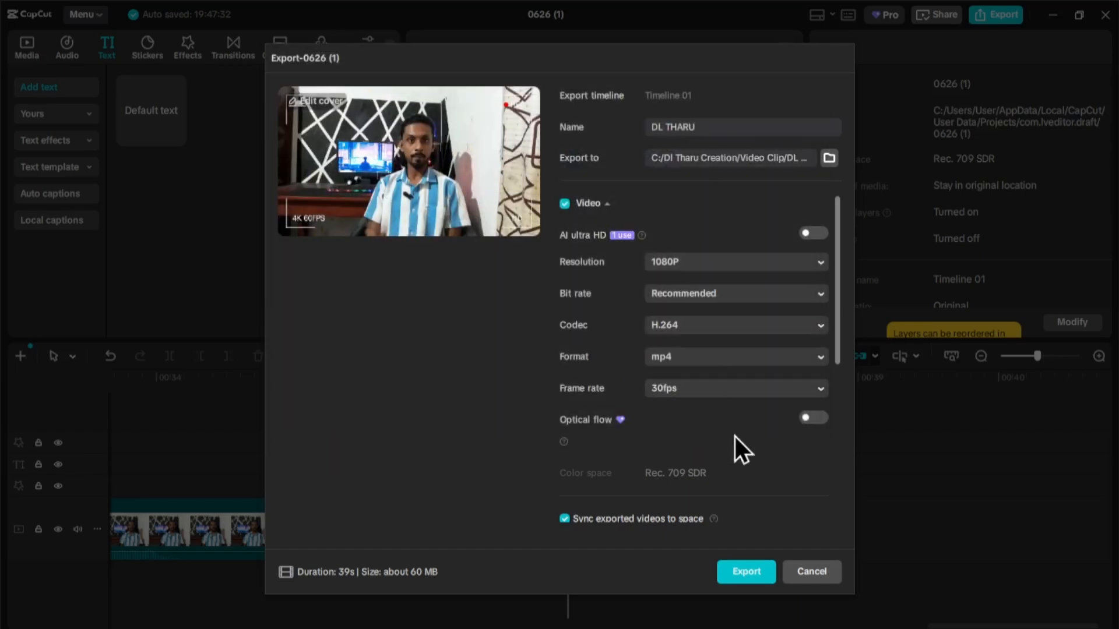
left_click(739, 576)
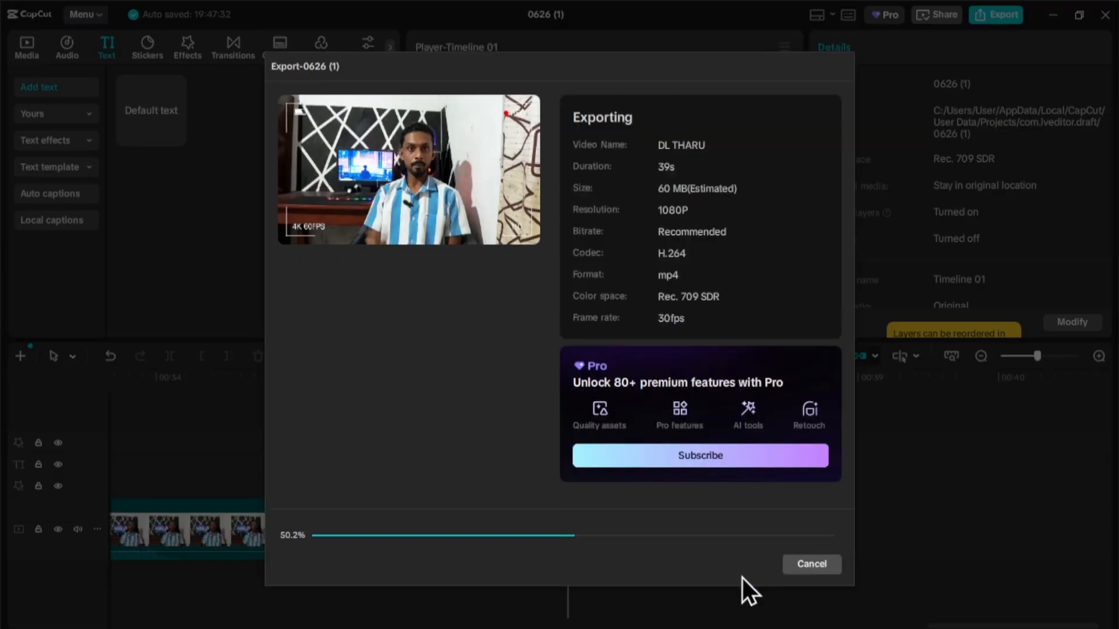